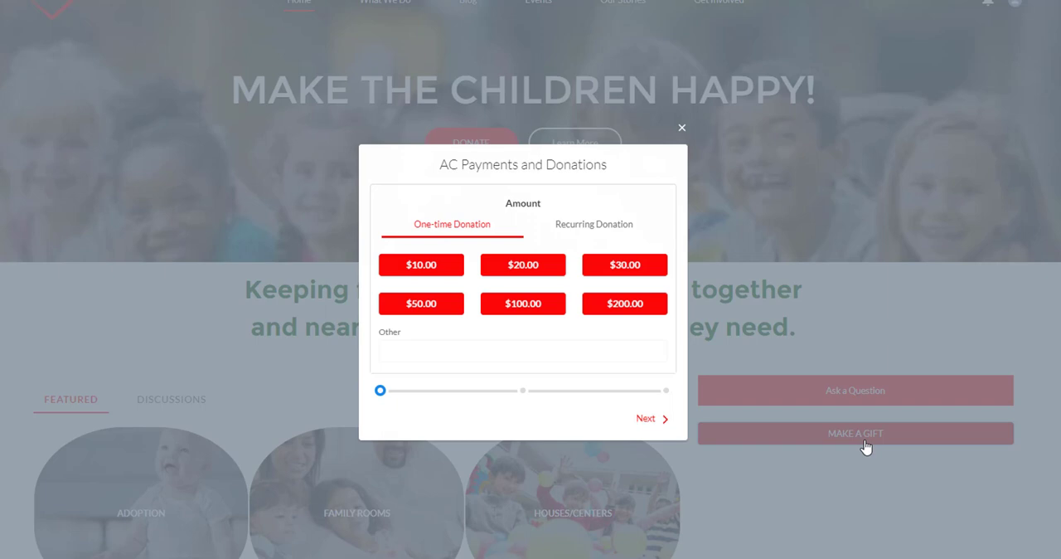
# Step: Choose a one-time donation of $200.00 in the donation form and continue to the next stage
pyautogui.click(640, 304)
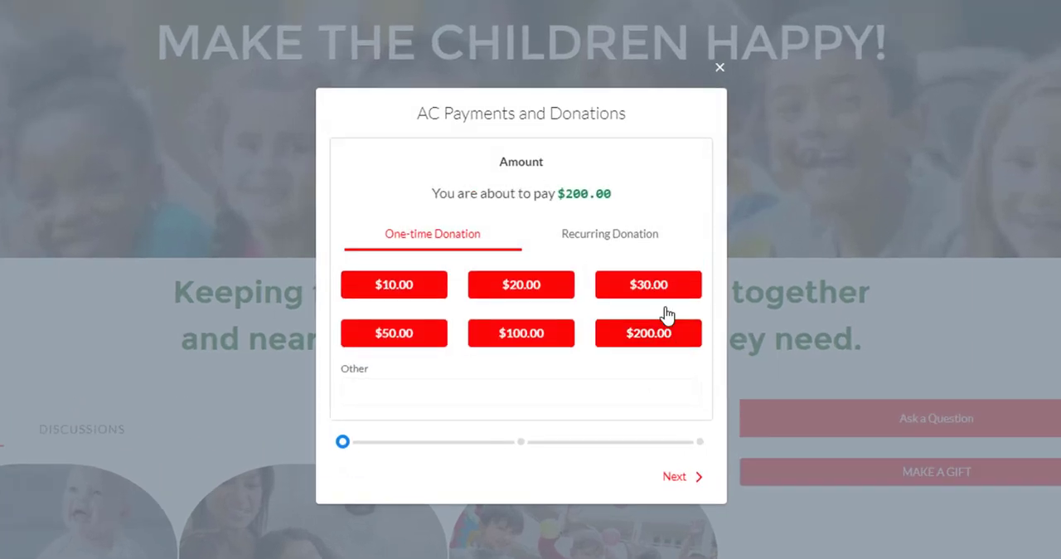
pyautogui.click(668, 478)
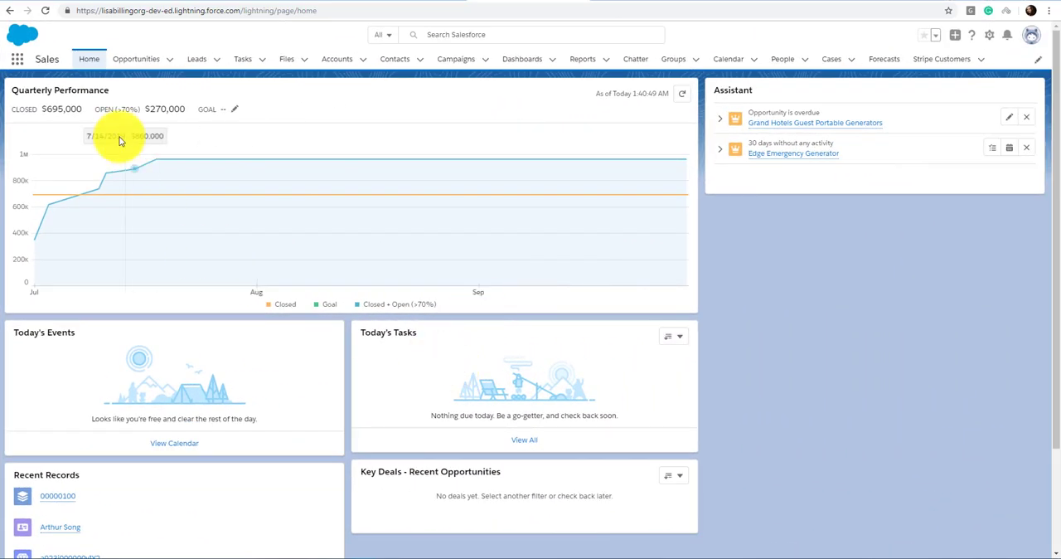
# Step: Open the AC Donations and Payments Settings app from the list of all apps
pyautogui.click(18, 61)
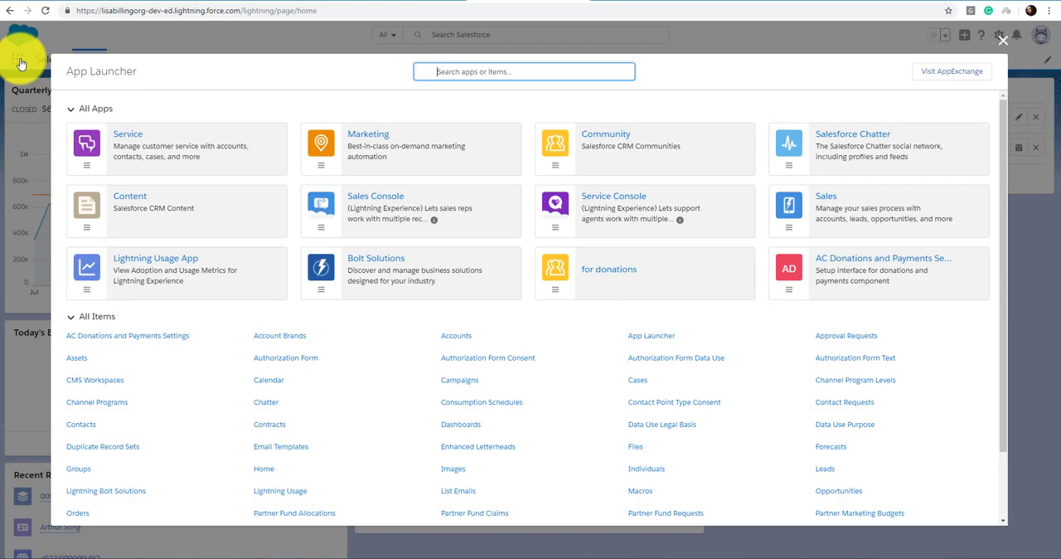
pyautogui.click(918, 265)
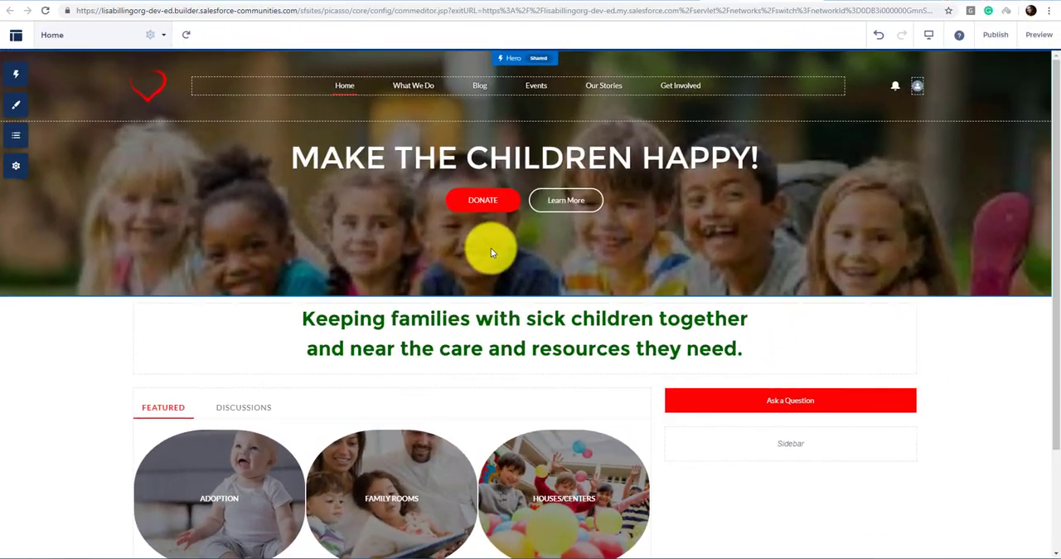
# Step: Find the AC Payments and Donations component by searching for "don" and place it in the home page sidebar below Ask a Question
pyautogui.click(17, 74)
pyautogui.click(69, 93)
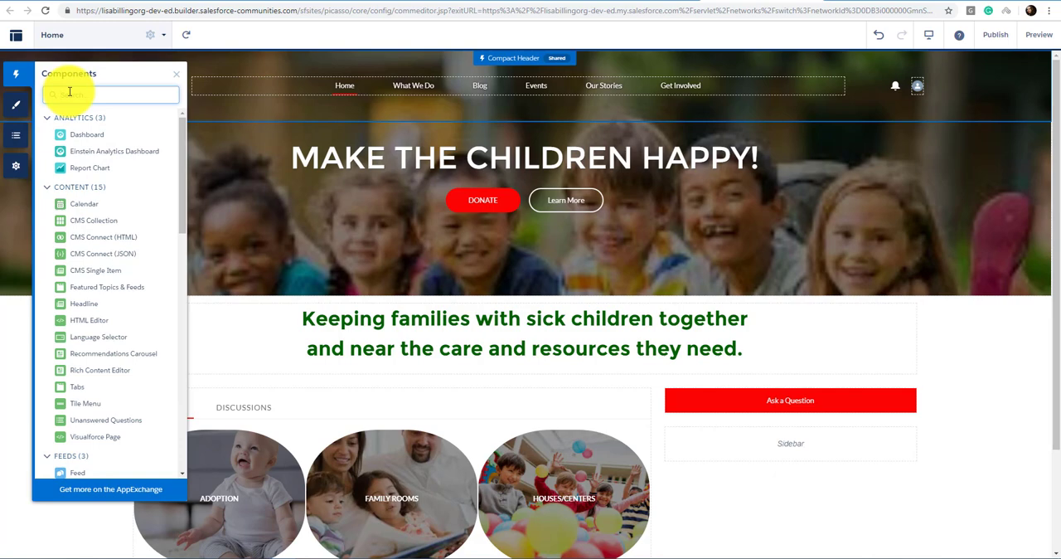
pyautogui.write('ac')
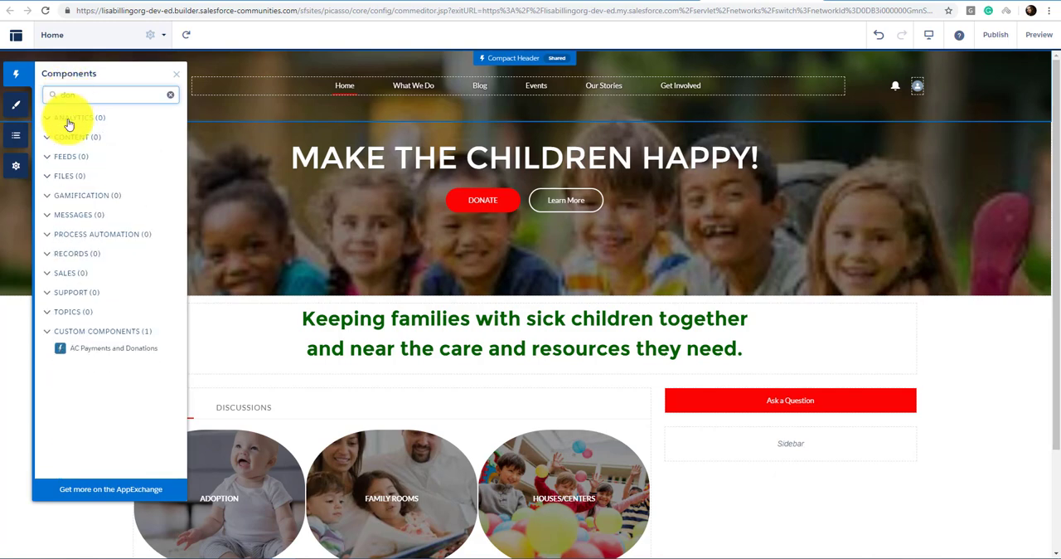
pyautogui.moveTo(79, 348); pyautogui.dragTo(725, 427)
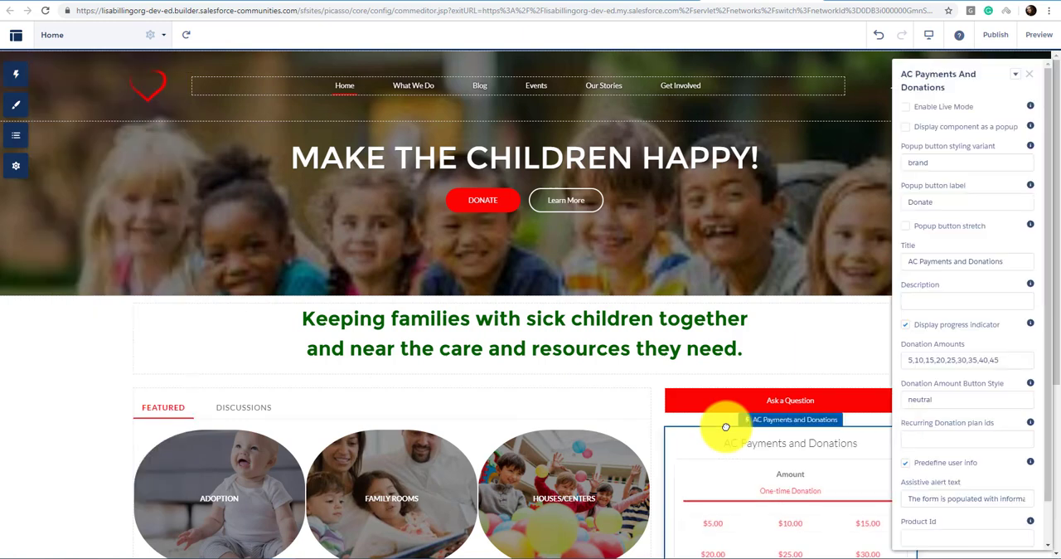
pyautogui.scroll(-3, 725, 427)
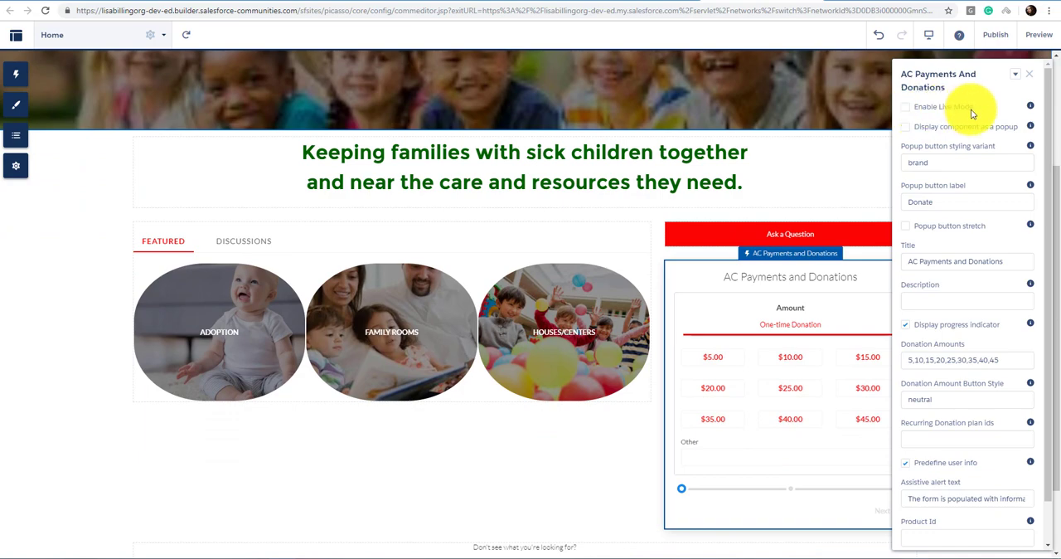
# Step: Try displaying the donation component as a popup with a stretched button, and restore both options
pyautogui.click(905, 129)
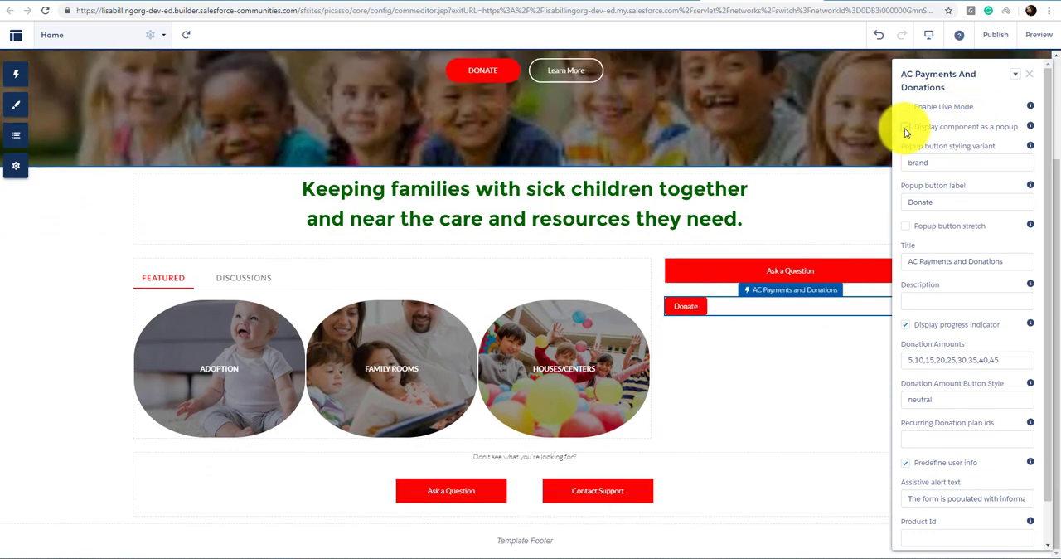
pyautogui.click(906, 232)
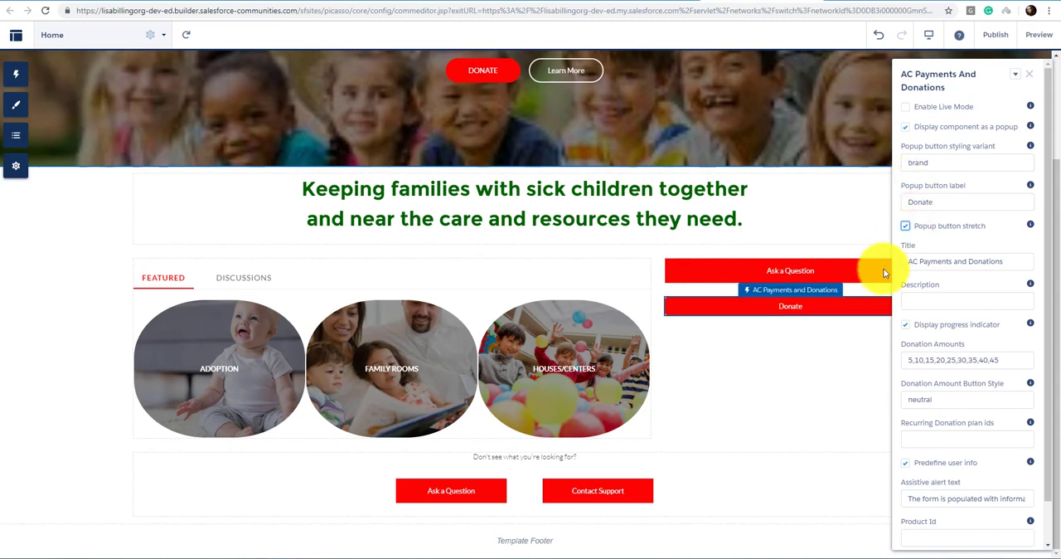
pyautogui.click(905, 225)
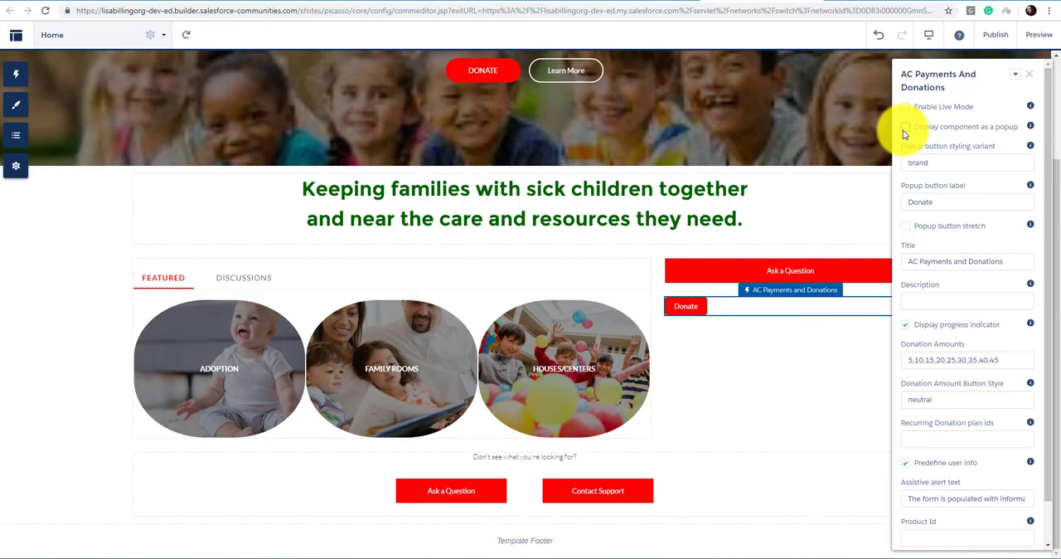
pyautogui.click(905, 127)
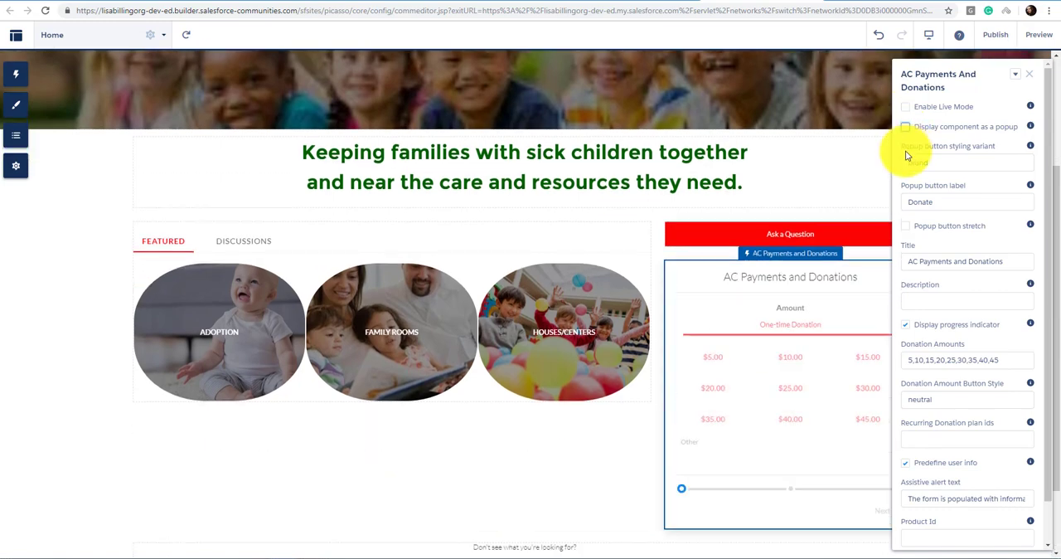
# Step: Set the component's popup button label to MAKE A GIFT and enable popup button stretch
pyautogui.click(947, 204)
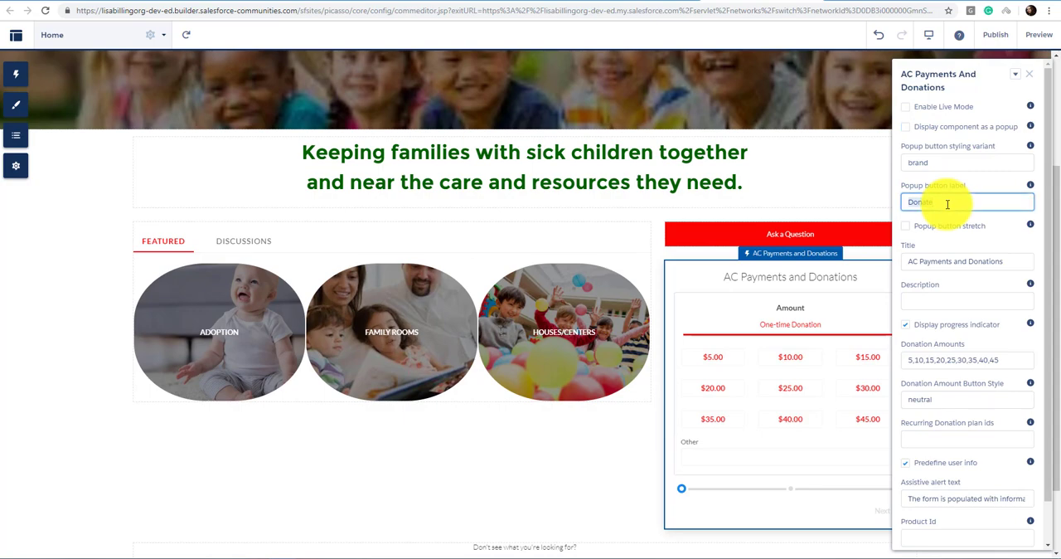
pyautogui.click(988, 225)
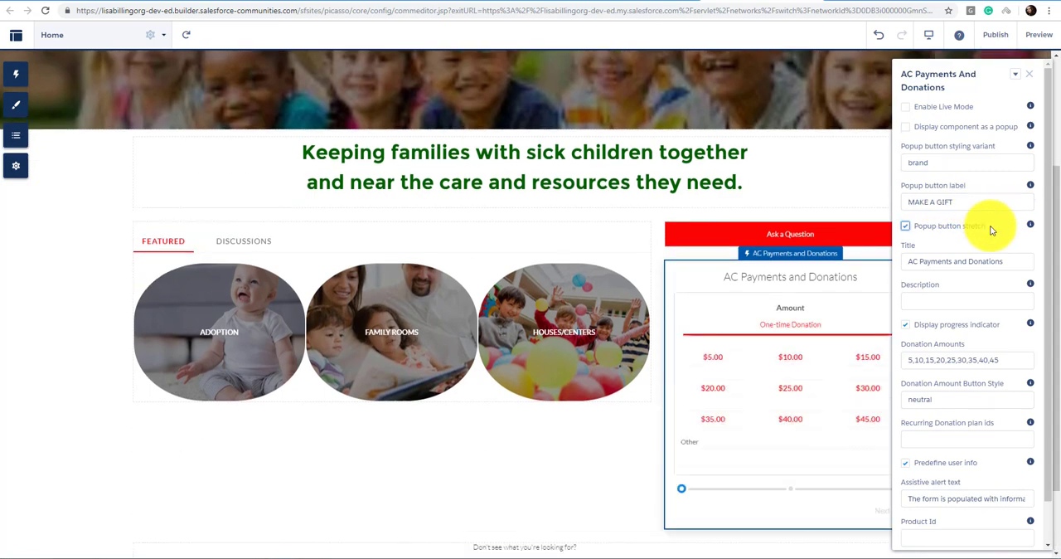
pyautogui.click(905, 225)
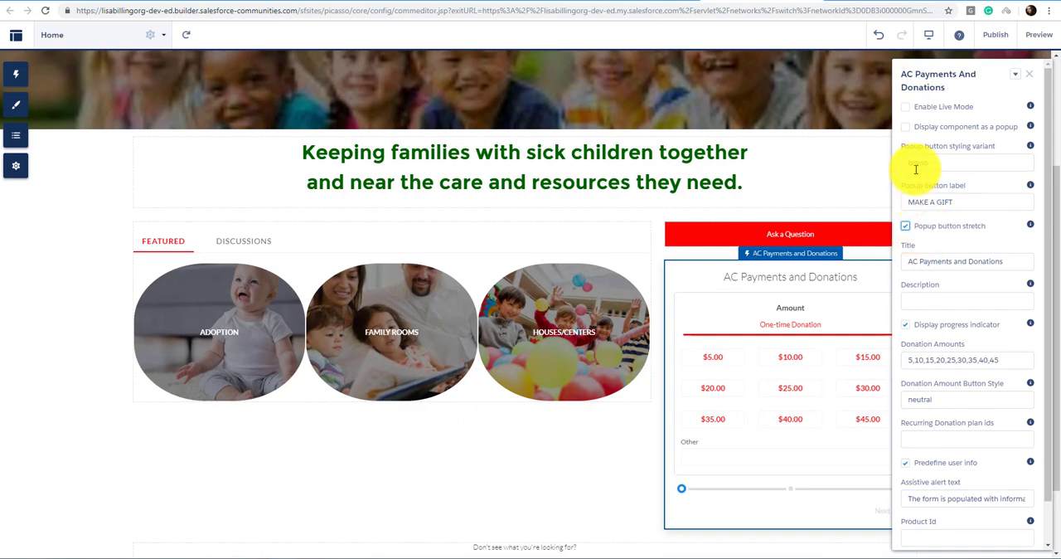
# Step: Try out the component's popup display and progress indicator options, and restore both settings
pyautogui.click(905, 127)
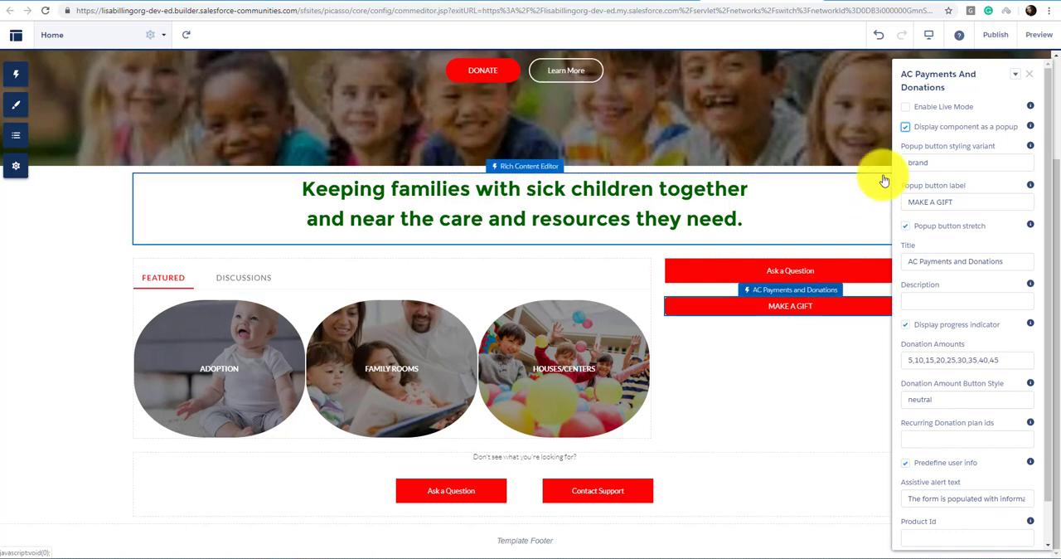
pyautogui.click(906, 128)
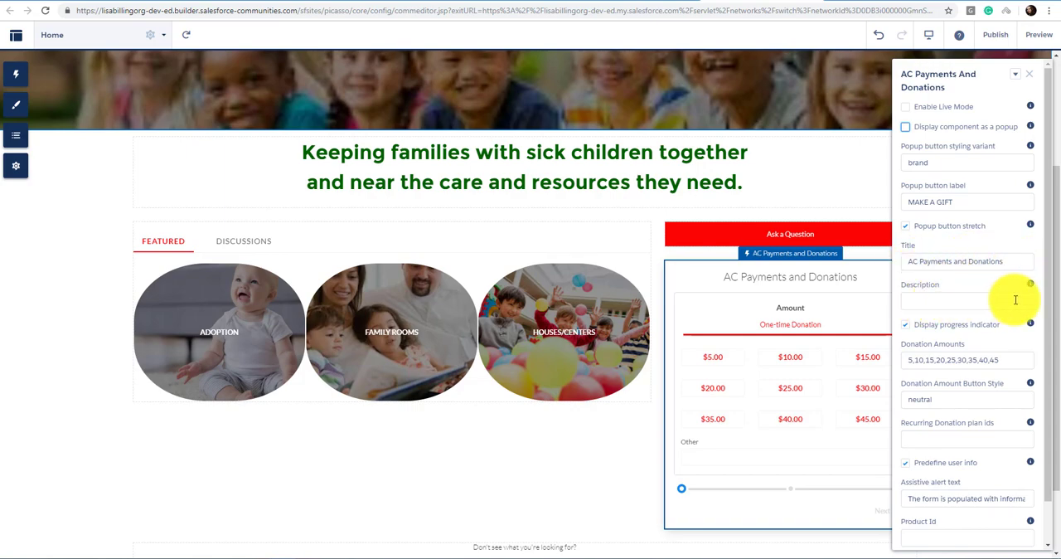
pyautogui.click(907, 330)
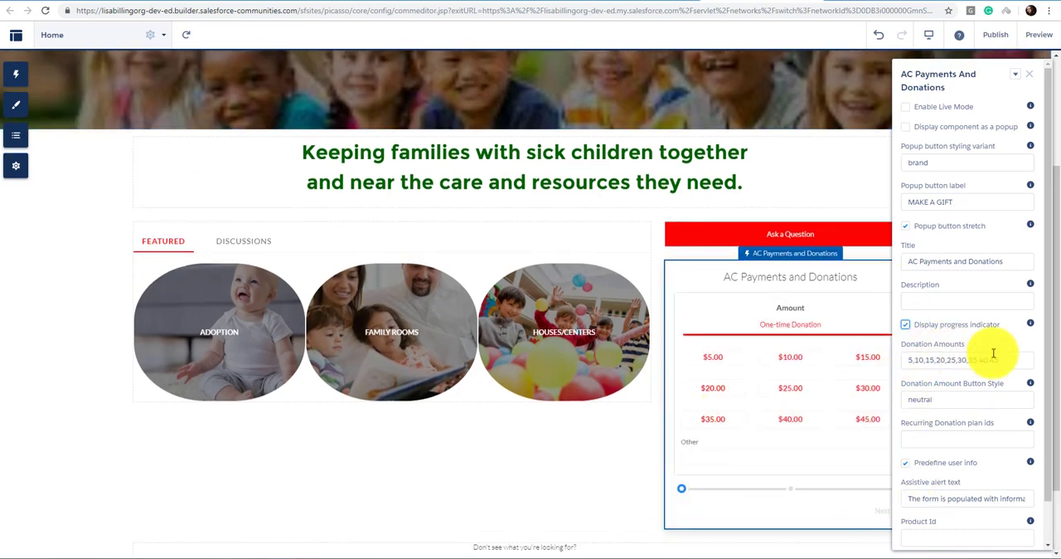
# Step: Replace the component's donation amounts with 10,20,30,50,100,200
pyautogui.moveTo(1003, 361); pyautogui.dragTo(908, 363)
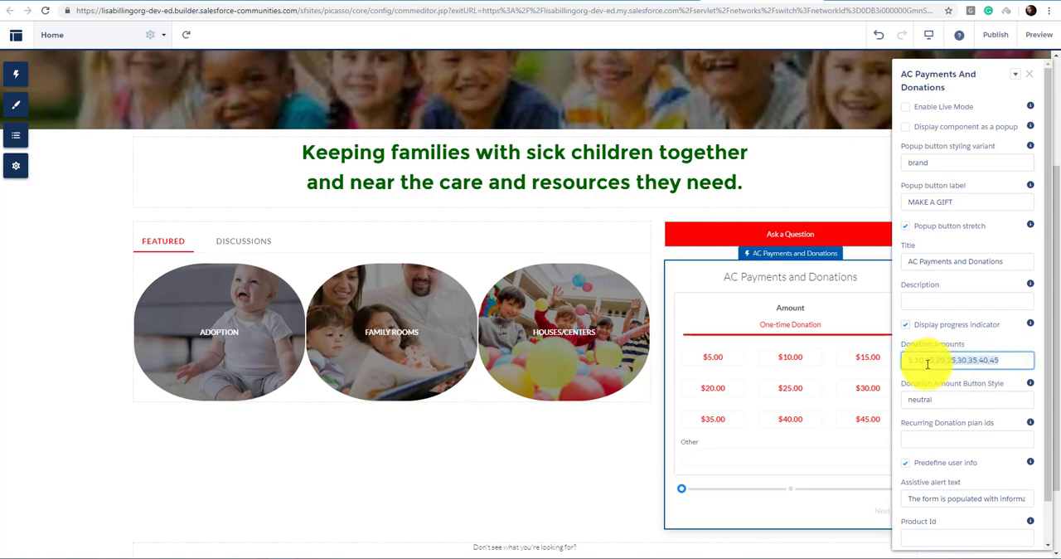
pyautogui.write('10,20,30,50,100,200')
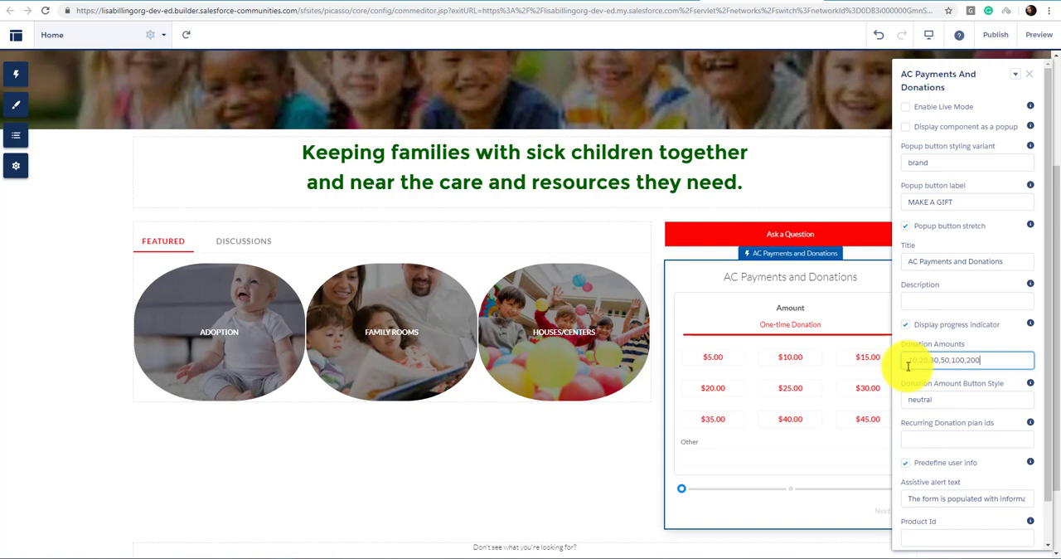
pyautogui.click(988, 348)
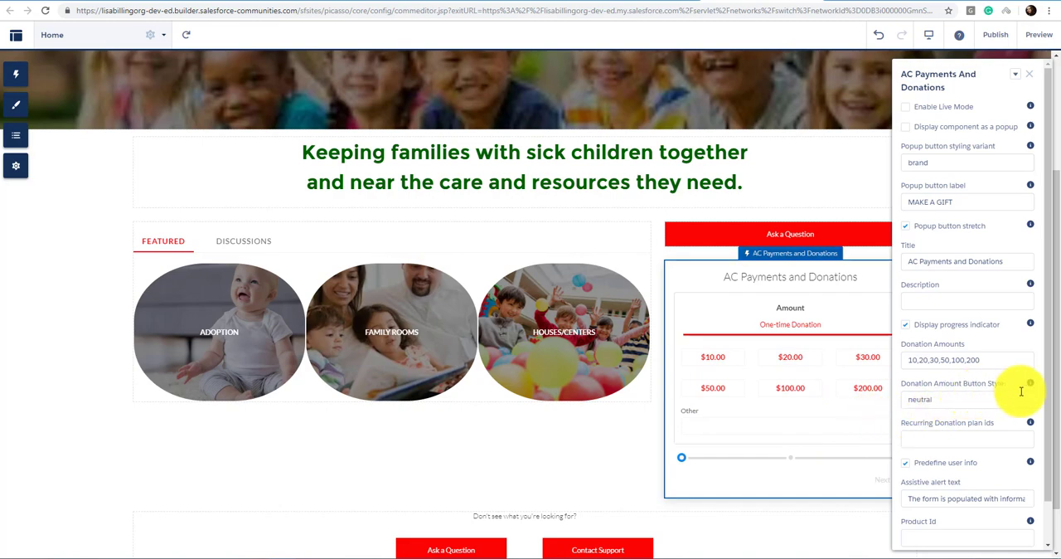
# Step: Check the allowed donation amount button styles and set the style to brand
pyautogui.moveTo(1033, 386)
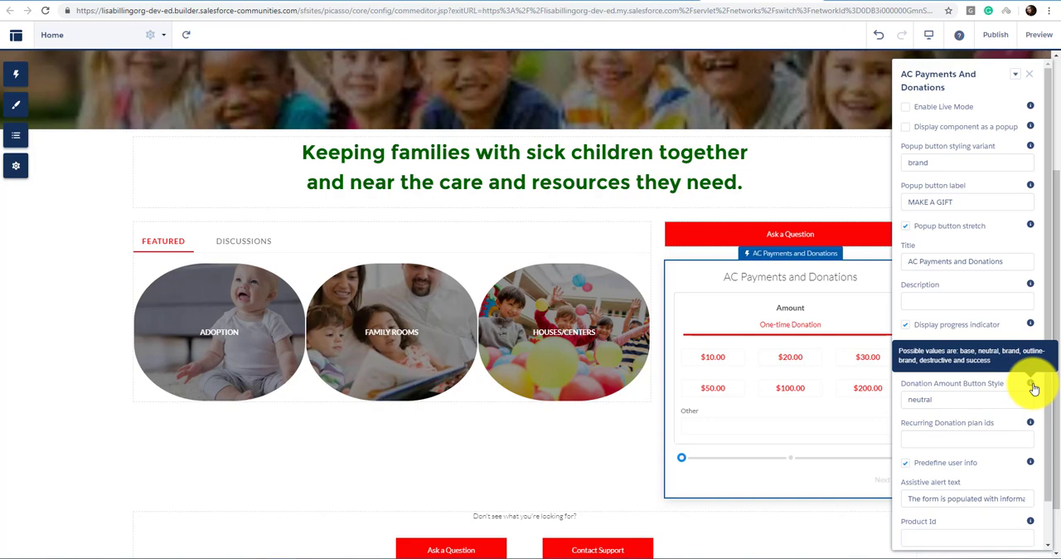
pyautogui.click(940, 399)
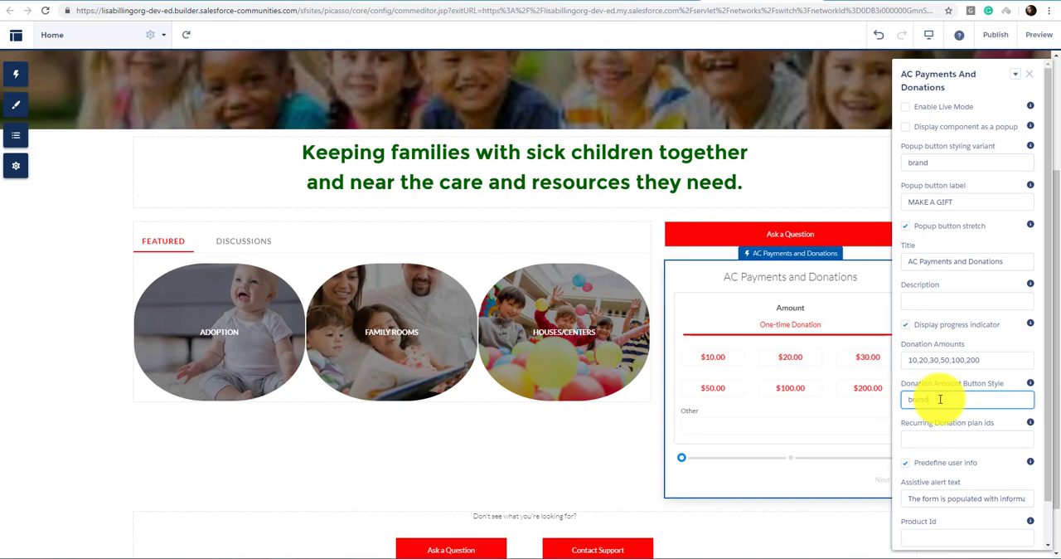
pyautogui.click(989, 411)
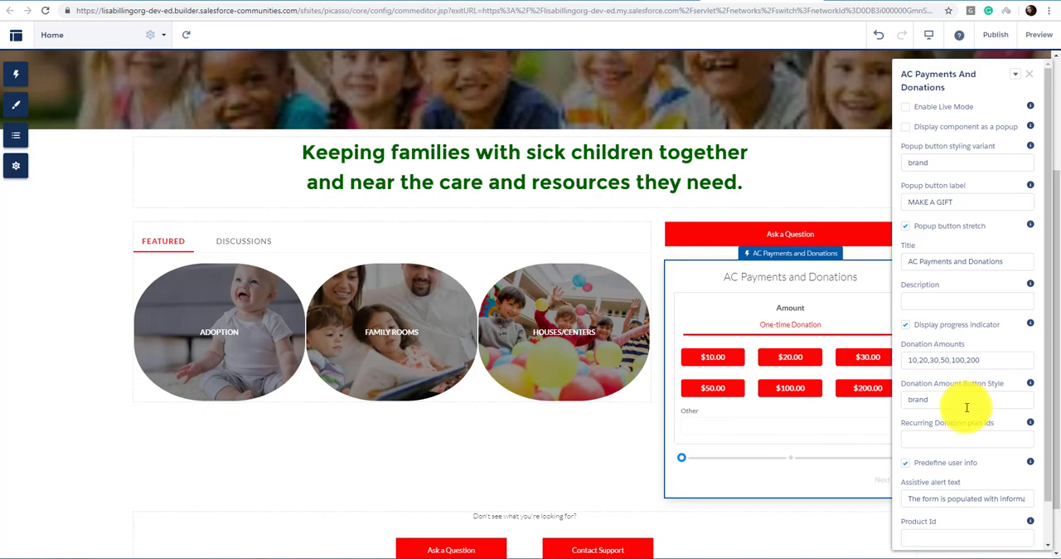
# Step: Copy the yearly Stripe plan's Id and paste it into the component's recurring donation plan ids, followed by a comma
pyautogui.click(1000, 442)
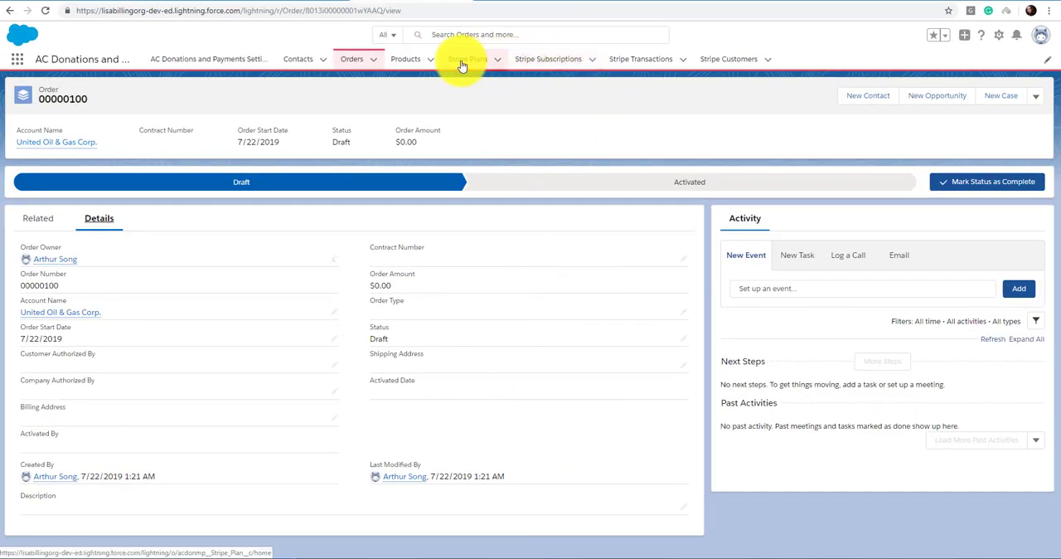
pyautogui.click(461, 62)
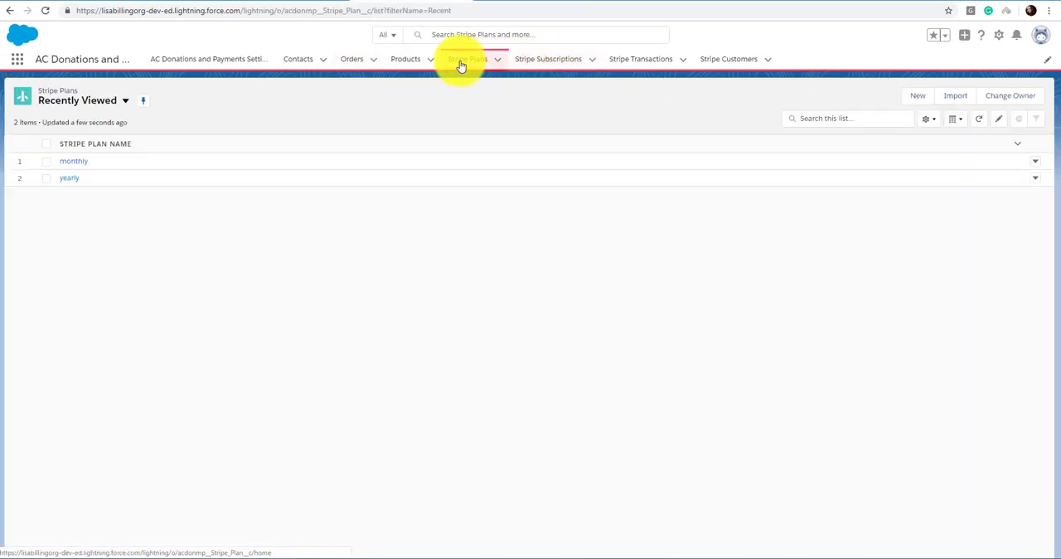
pyautogui.click(69, 182)
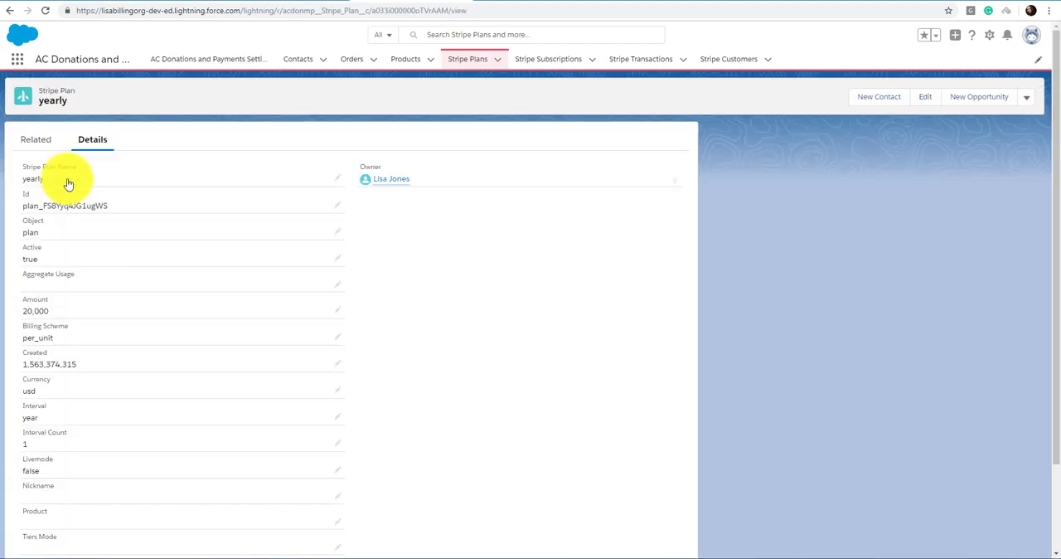
pyautogui.moveTo(108, 205); pyautogui.dragTo(23, 207)
pyautogui.hotkey('ctrl', 'c')
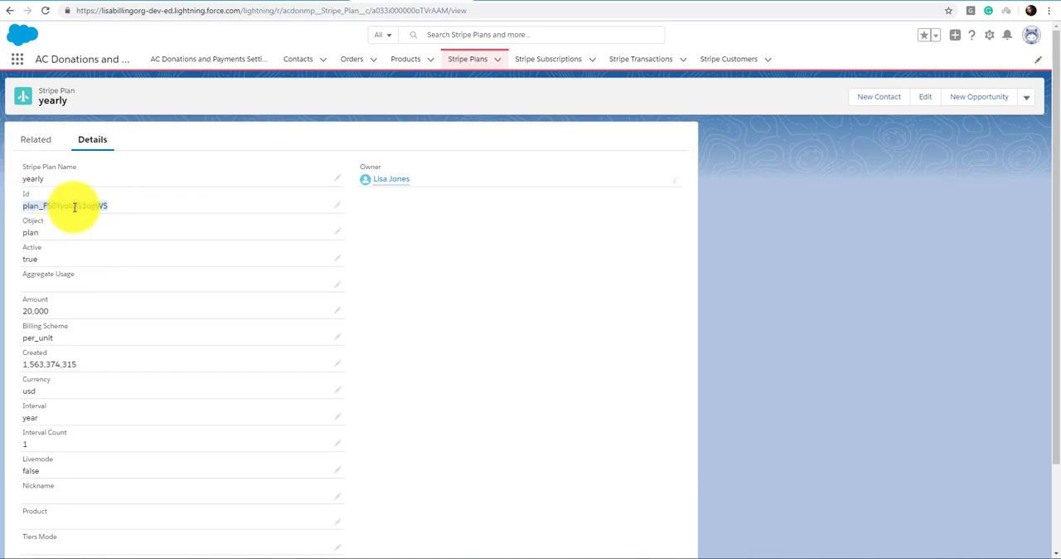
pyautogui.click(735, 1)
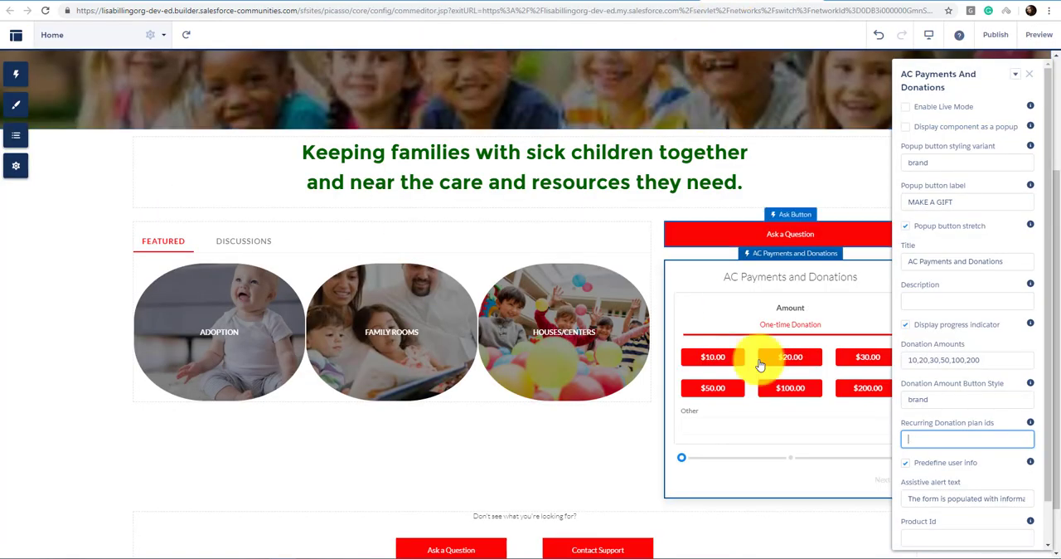
pyautogui.hotkey('ctrl', 'v')
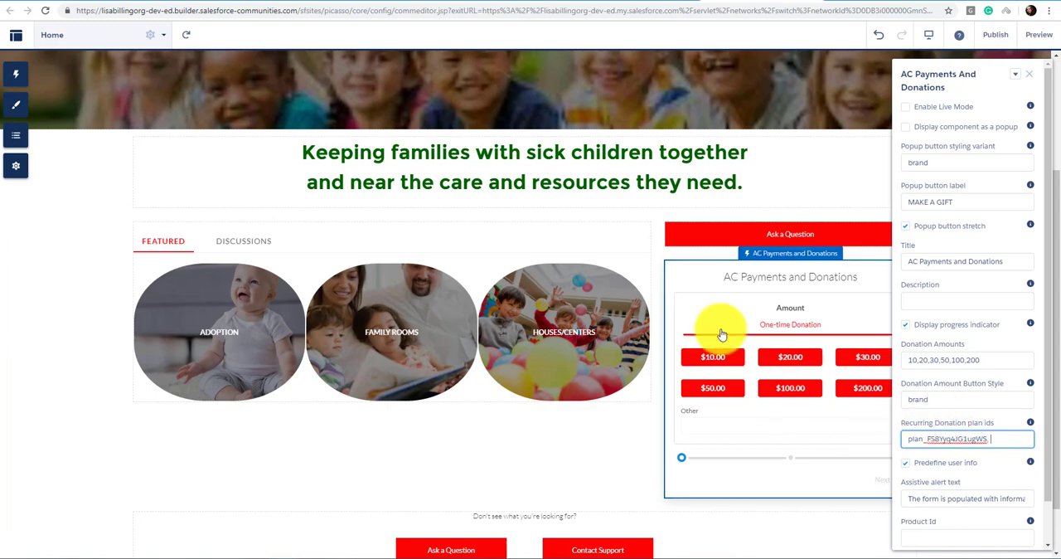
# Step: Copy the monthly Stripe plan's Id and append it to the component's recurring donation plan ids
pyautogui.click(412, 2)
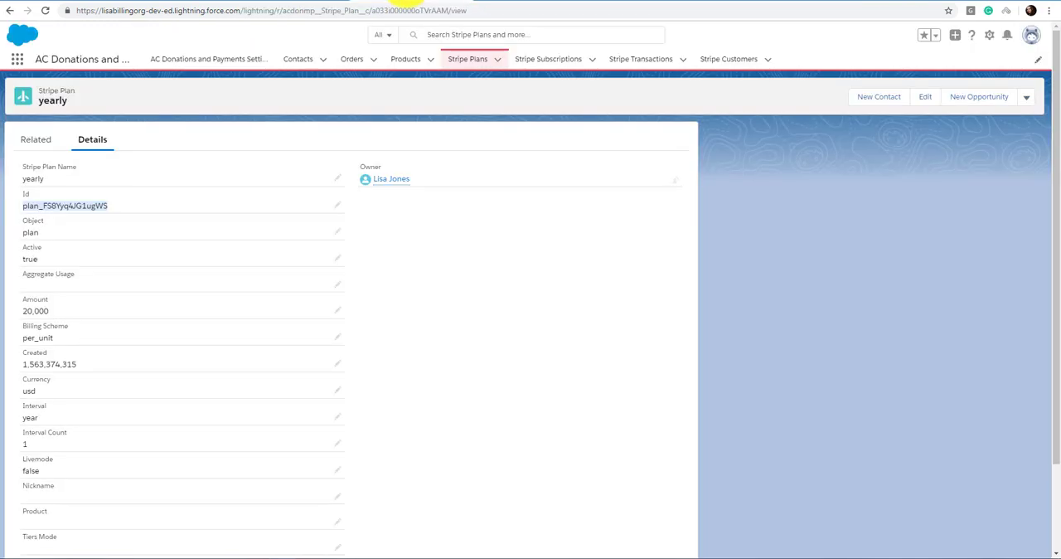
pyautogui.click(468, 61)
pyautogui.click(72, 178)
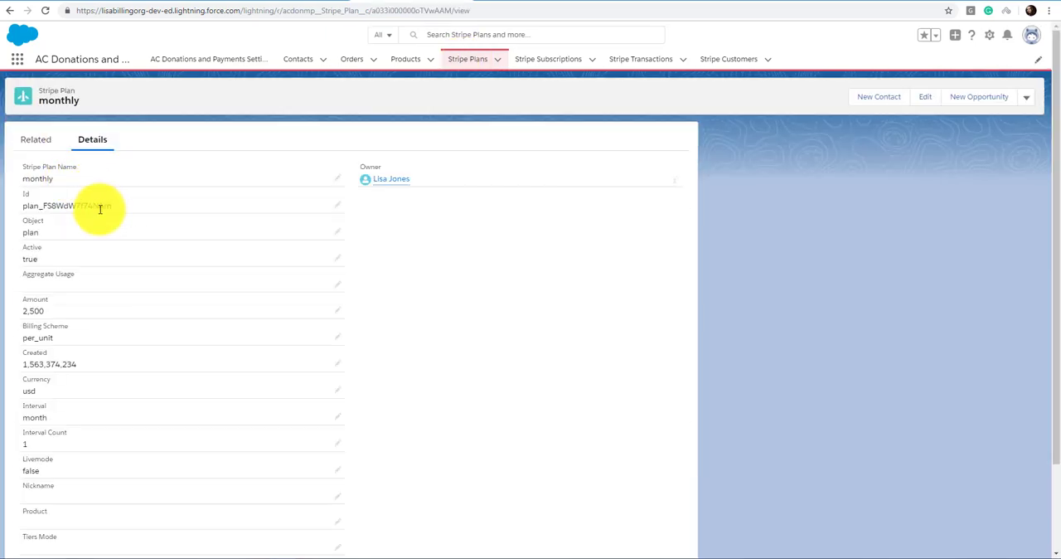
pyautogui.moveTo(112, 206); pyautogui.dragTo(23, 207)
pyautogui.hotkey('ctrl', 'c')
pyautogui.click(783, 5)
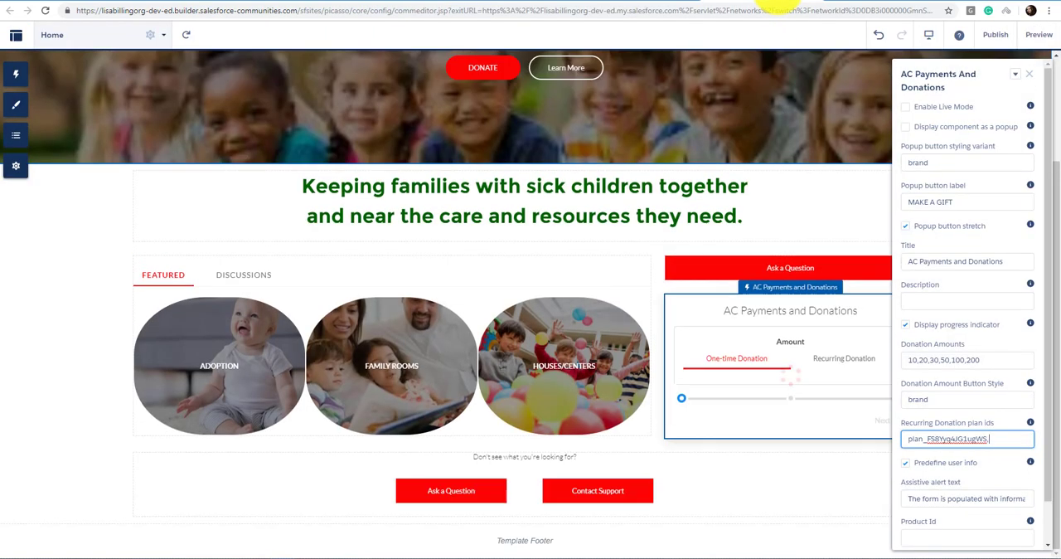
pyautogui.hotkey('ctrl', 'v')
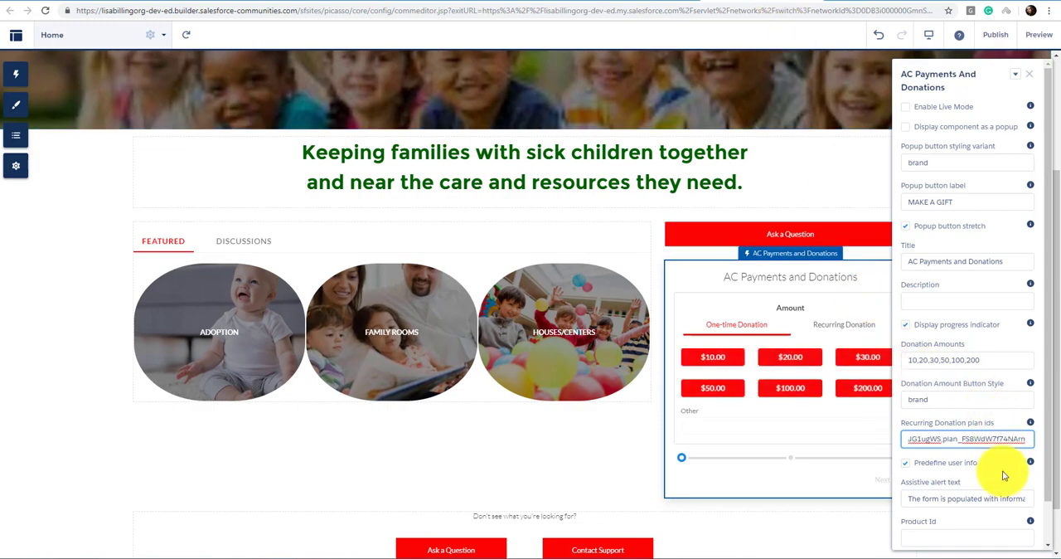
pyautogui.click(1003, 475)
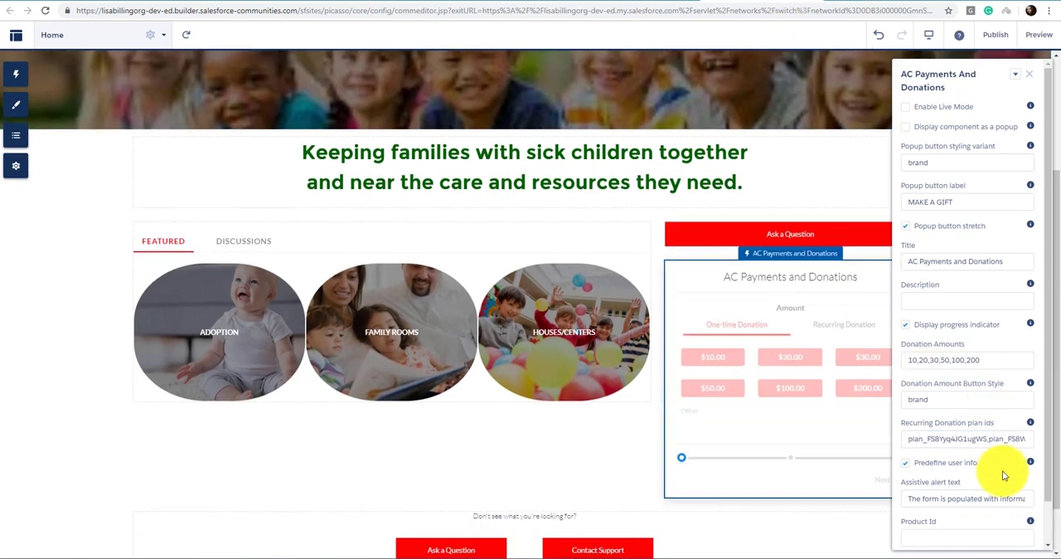
# Step: Close the component's properties and publish the community changes
pyautogui.click(873, 507)
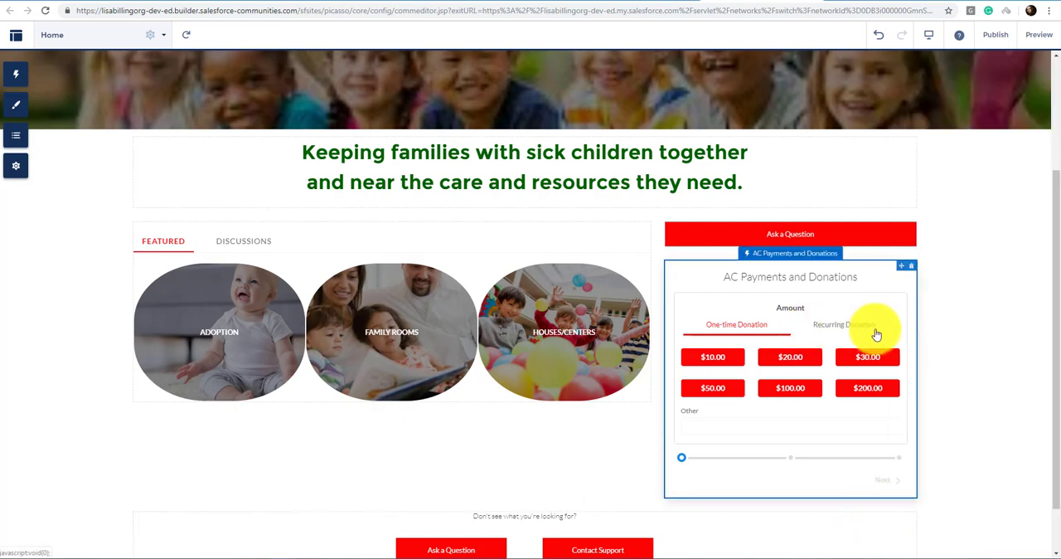
pyautogui.click(995, 35)
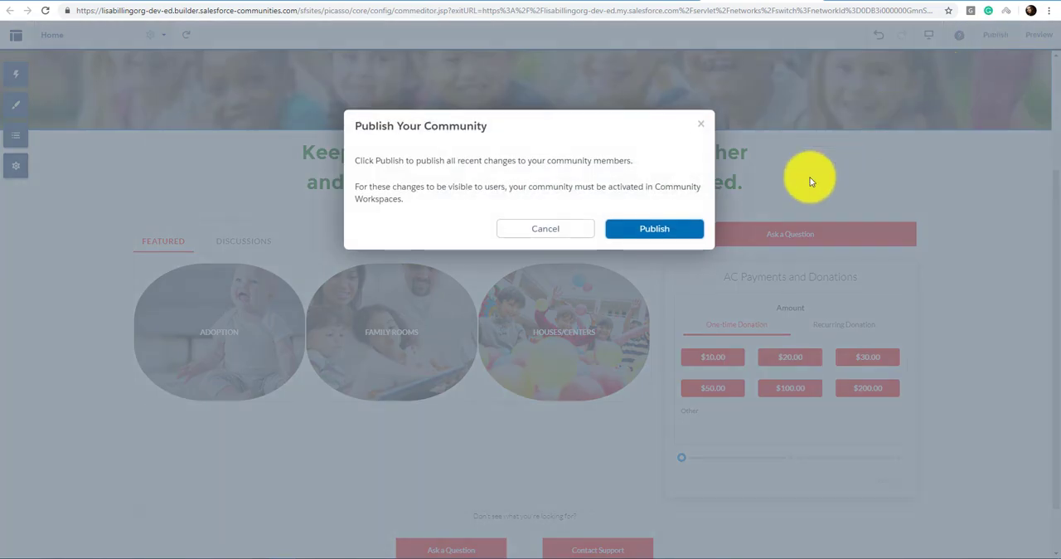
pyautogui.click(679, 232)
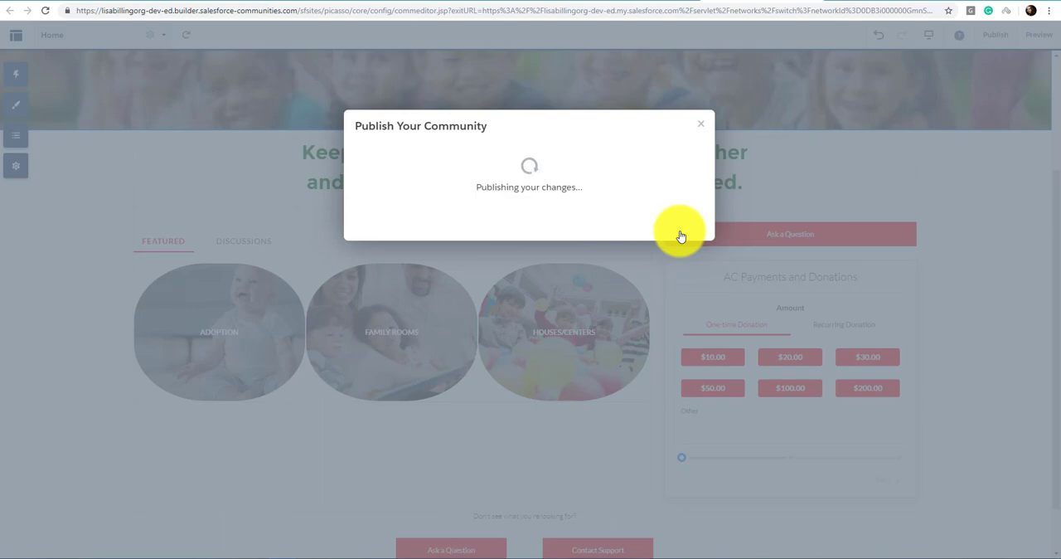
pyautogui.click(682, 209)
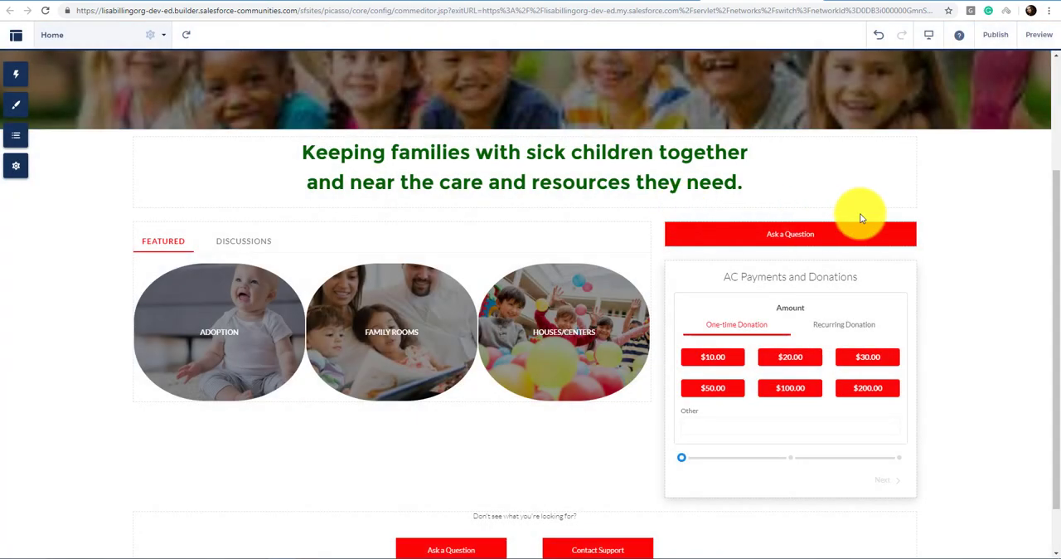
# Step: Preview the page's recurring donation plans, and review the component's remaining properties down to Pricebook Id in the builder
pyautogui.click(1039, 35)
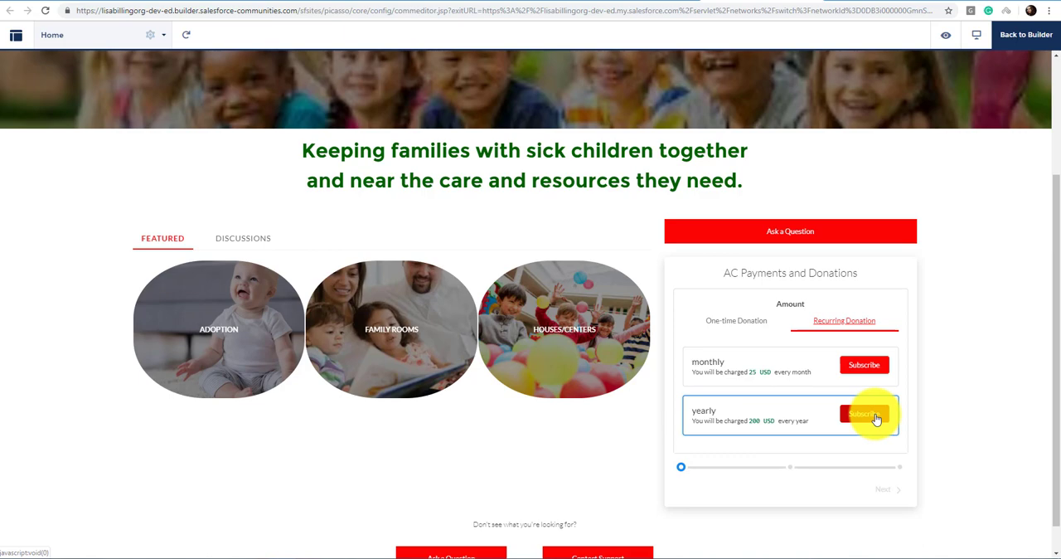
pyautogui.click(1026, 34)
pyautogui.click(880, 346)
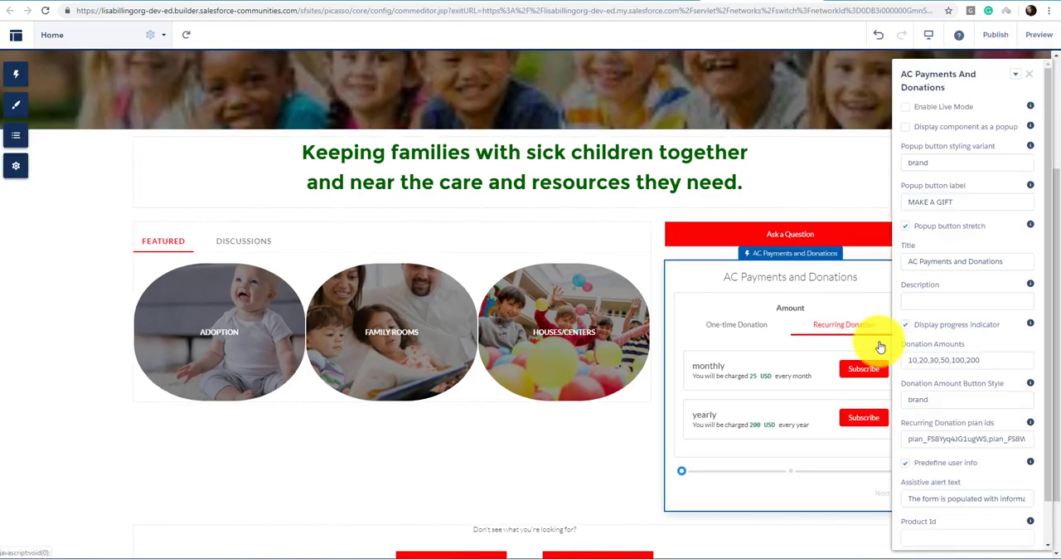
pyautogui.scroll(-1, 945, 352)
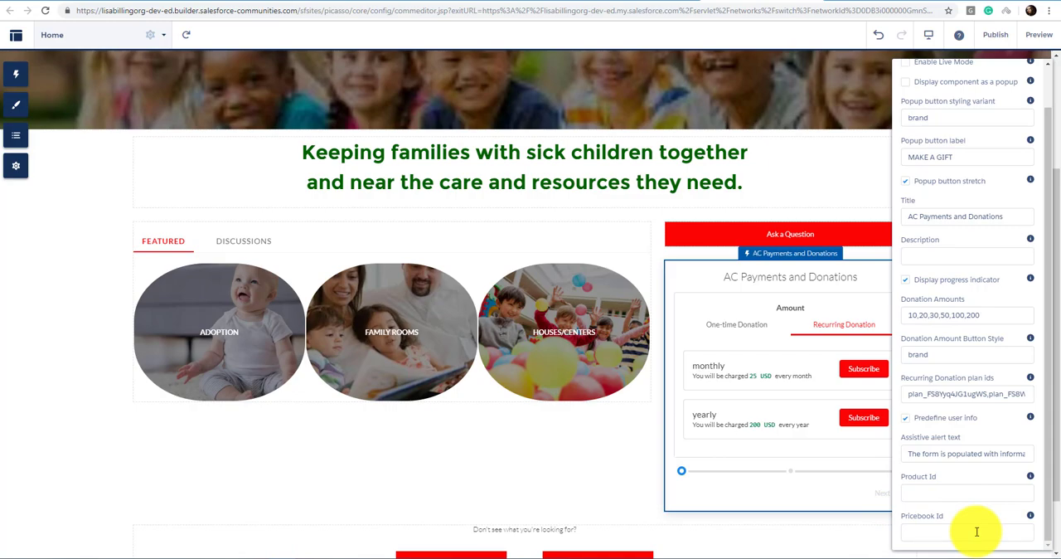
pyautogui.click(829, 212)
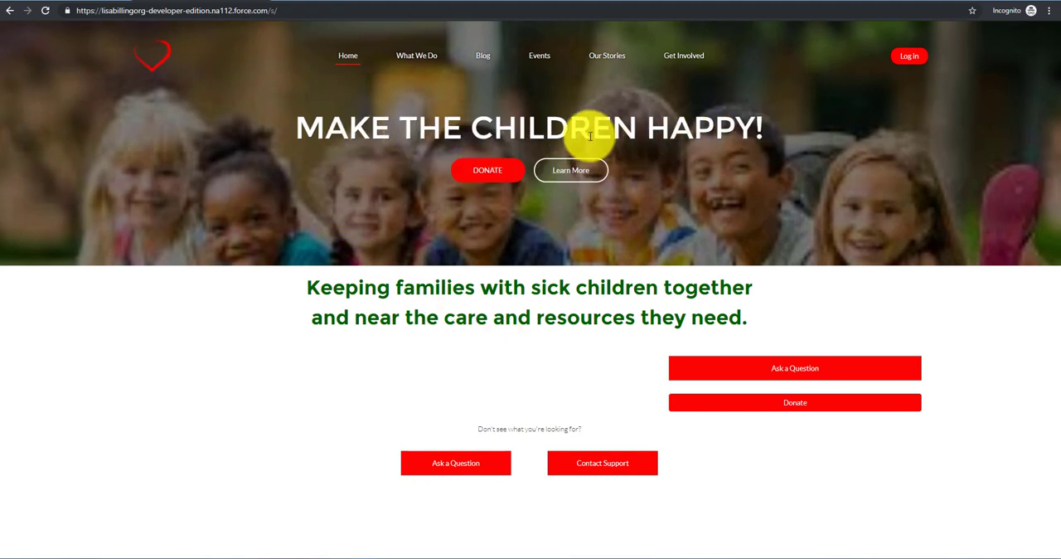
# Step: Open the donation form from the public home page and proceed to billing with a one-time donation of $30.00
pyautogui.click(498, 171)
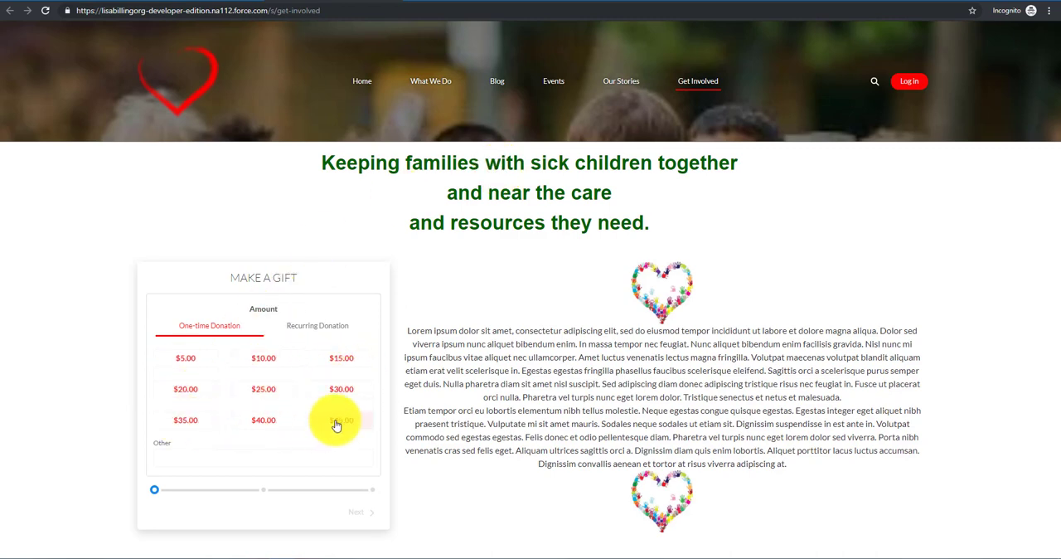
pyautogui.click(341, 389)
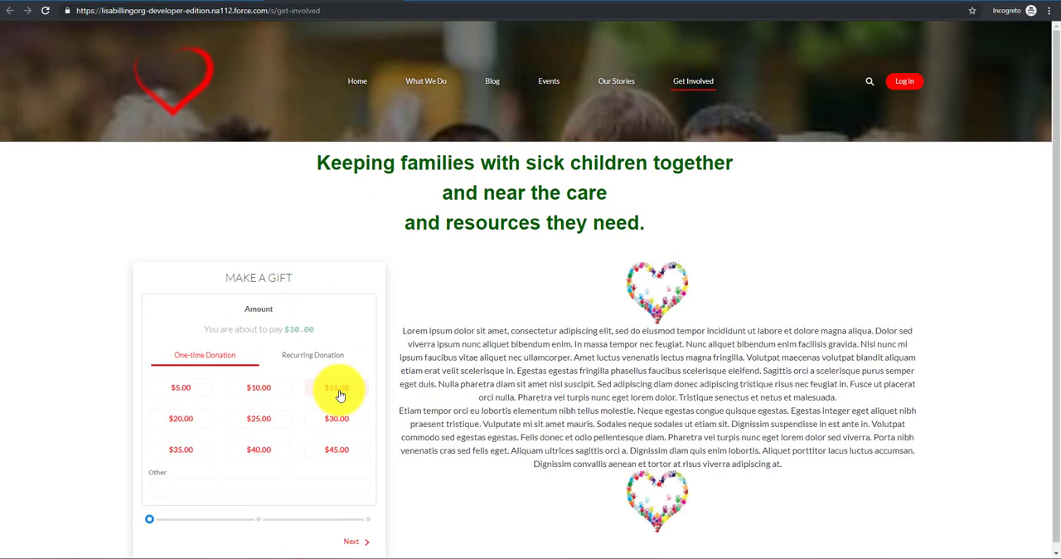
pyautogui.click(352, 541)
# Step: Fill in the donor's first and last name, street, city, zip and e-mail in the billing form
pyautogui.click(224, 366)
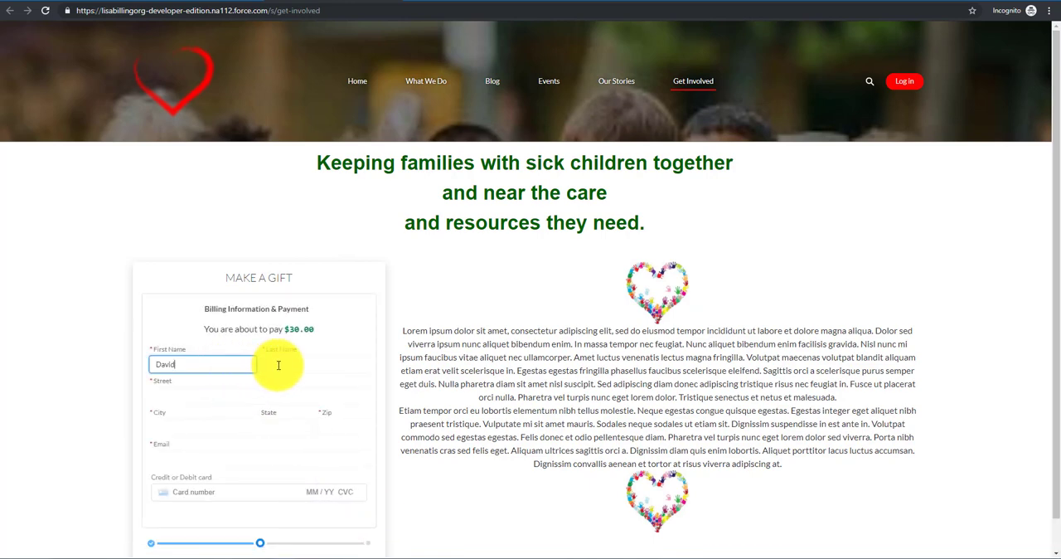
pyautogui.click(279, 363)
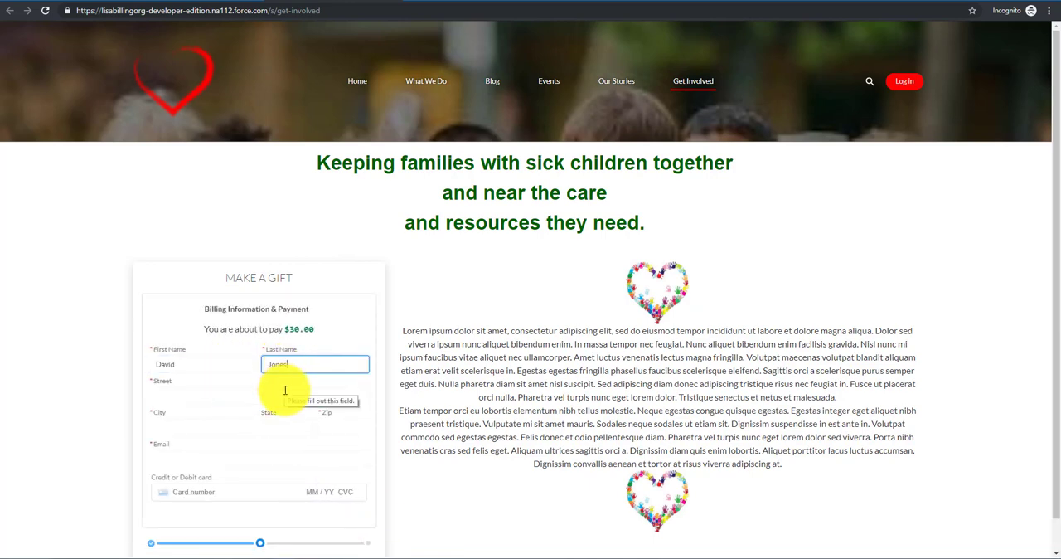
pyautogui.click(285, 390)
pyautogui.click(247, 428)
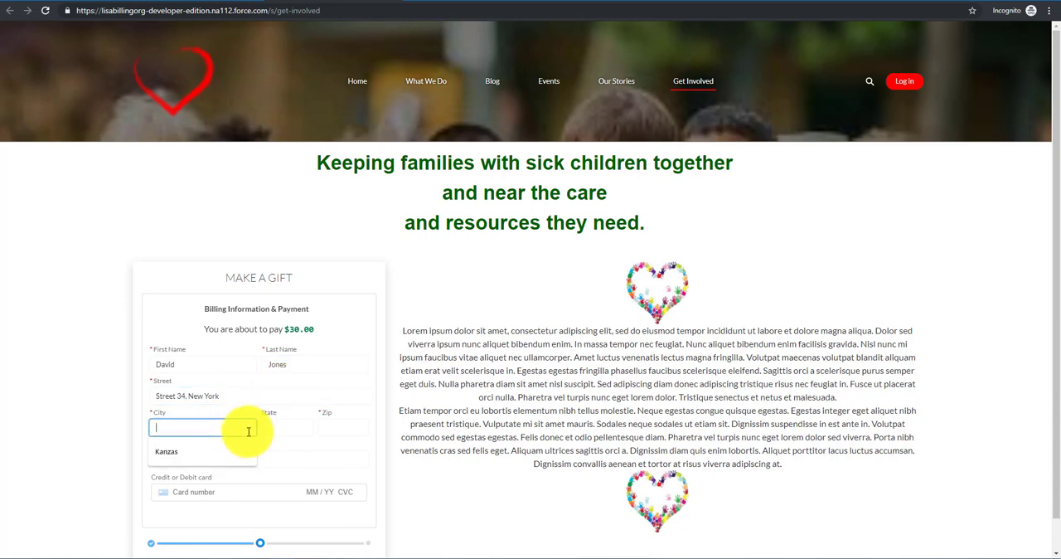
pyautogui.click(334, 426)
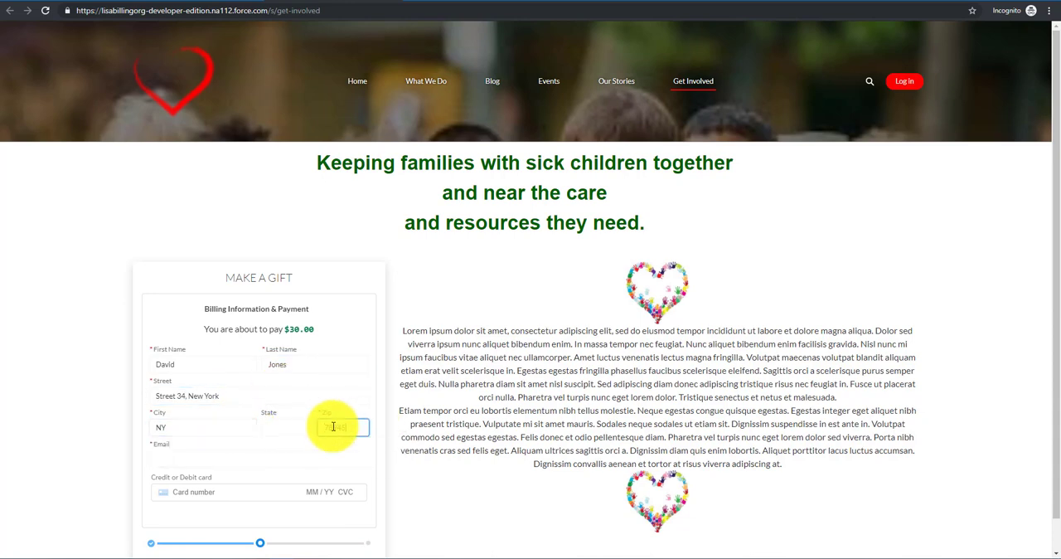
pyautogui.click(205, 461)
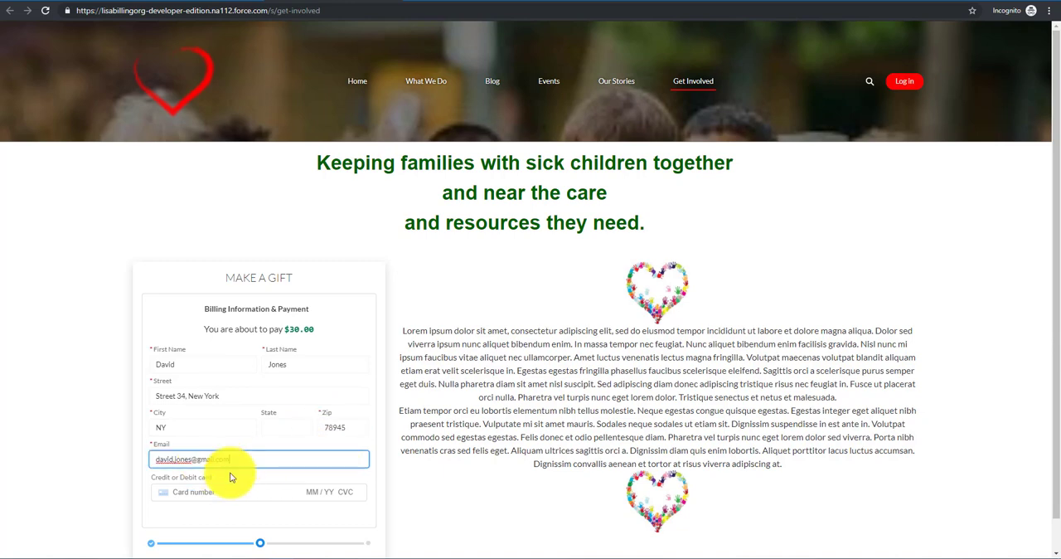
# Step: Enter the credit card details for the one-time donation and submit the payment
pyautogui.click(231, 488)
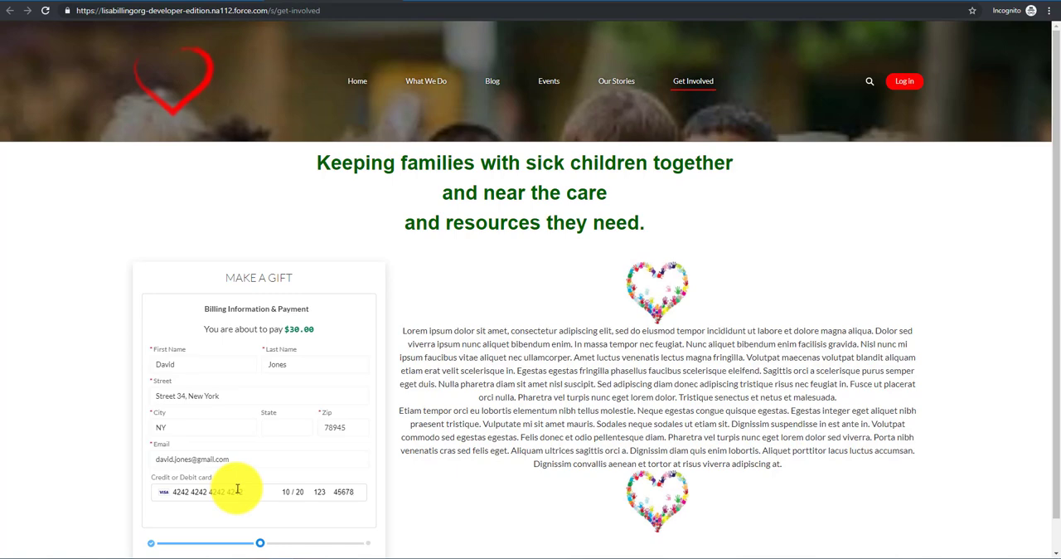
pyautogui.scroll(-1, 237, 488)
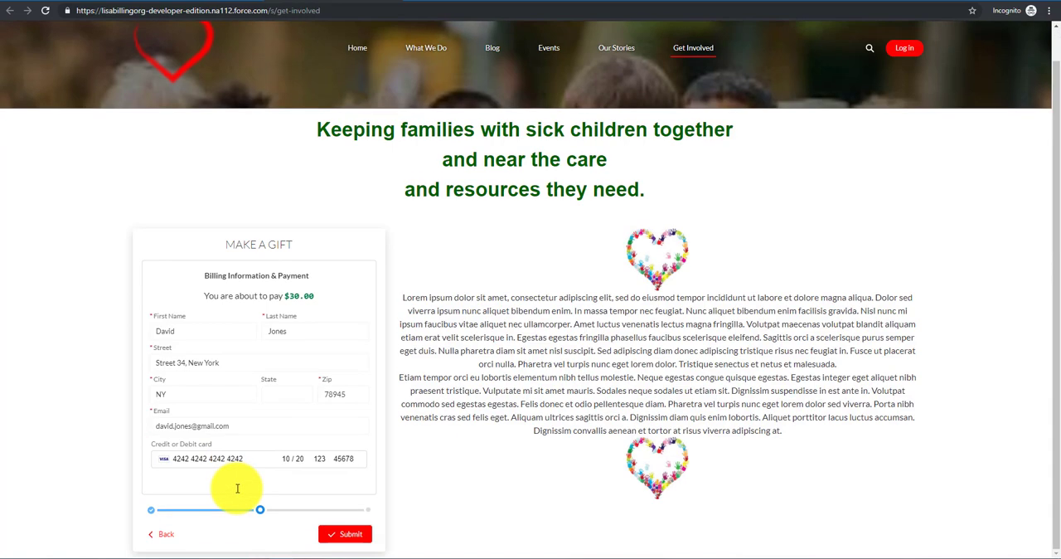
pyautogui.click(347, 532)
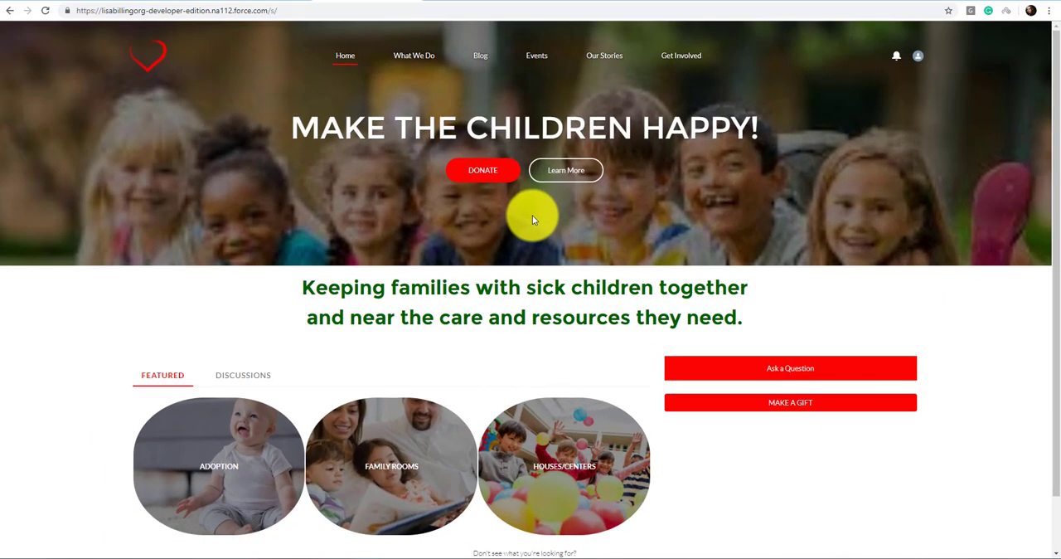
# Step: Open the MAKE A GIFT popup on the logged-in home page and proceed to billing with the monthly recurring donation
pyautogui.scroll(-1, 532, 215)
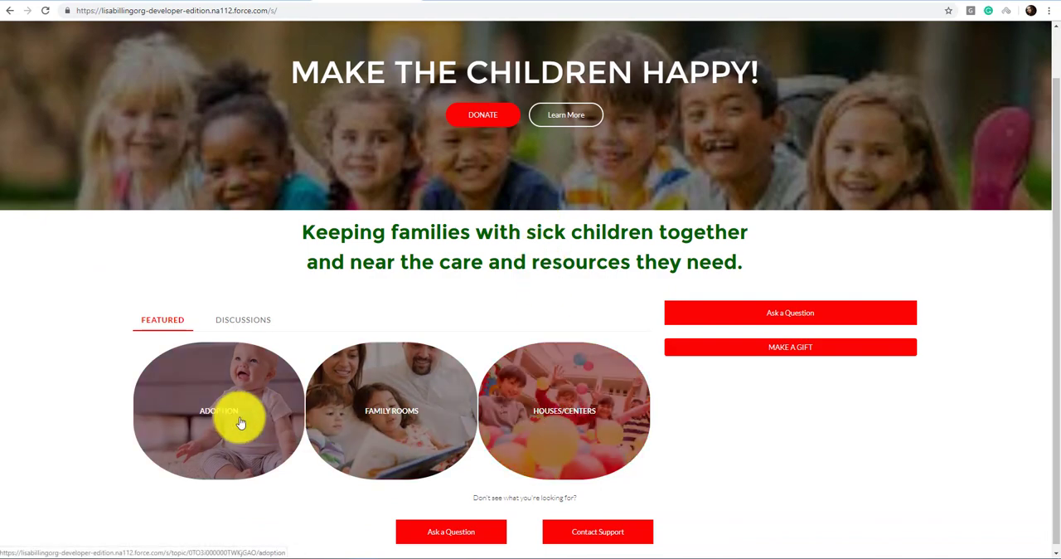
pyautogui.click(777, 355)
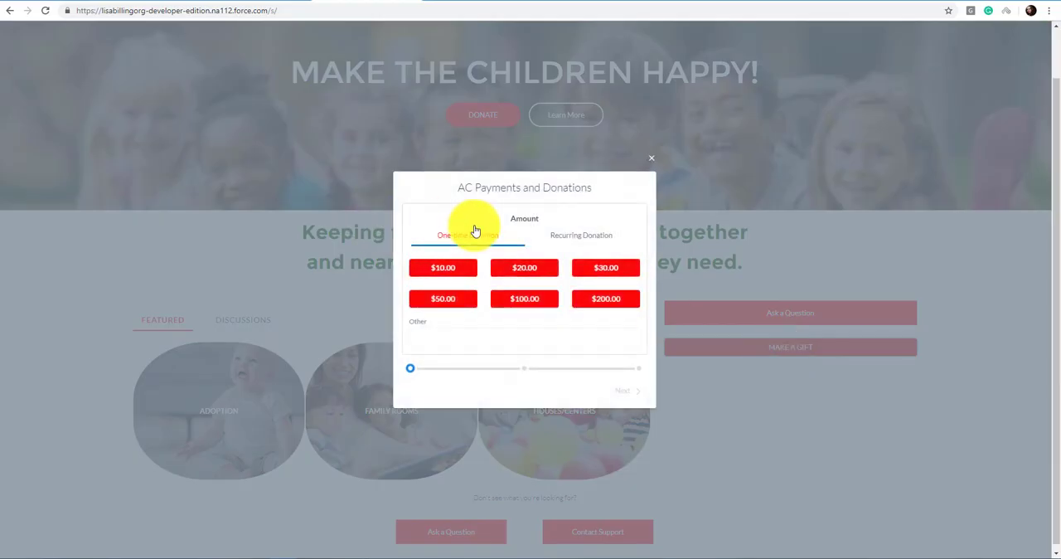
pyautogui.click(579, 235)
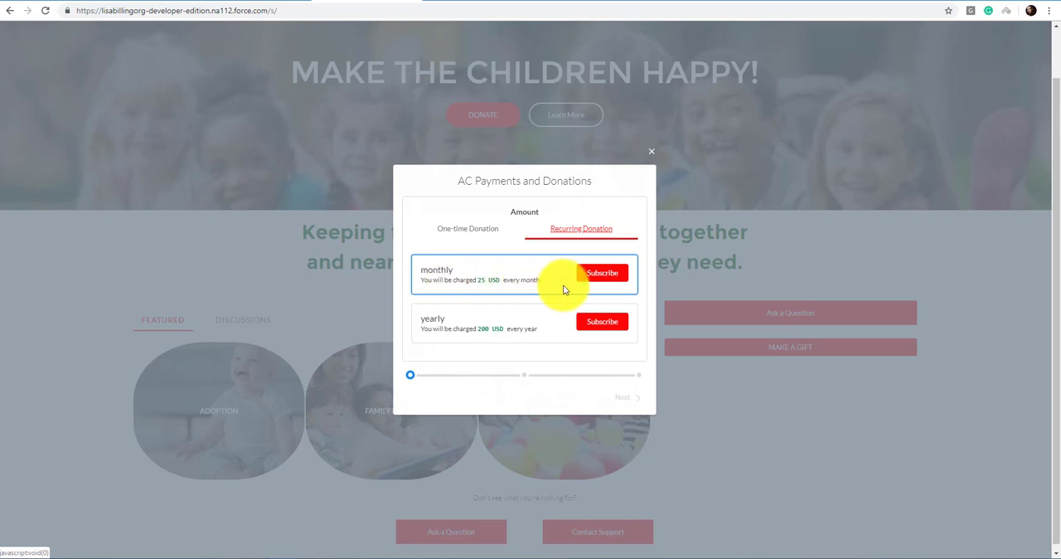
pyautogui.click(601, 274)
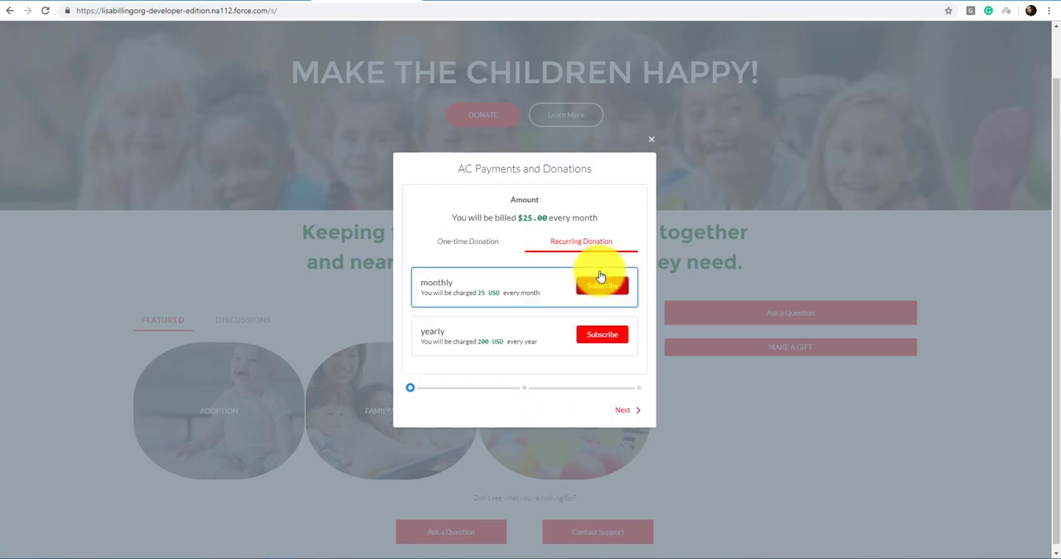
pyautogui.click(619, 412)
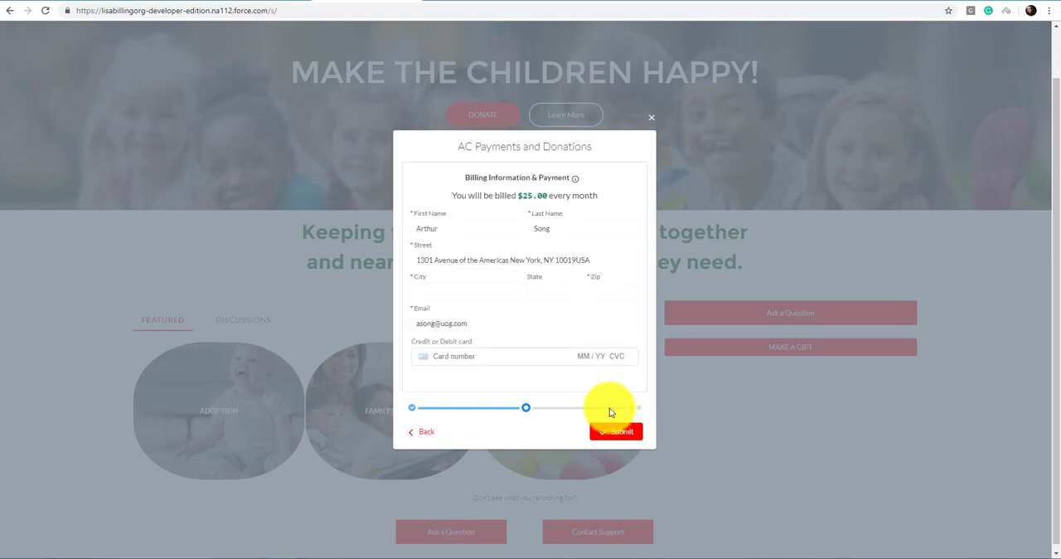
# Step: Complete the donor's city, zip and credit card details, and submit the monthly donation
pyautogui.click(483, 287)
pyautogui.write('Kanzas')
pyautogui.click(611, 292)
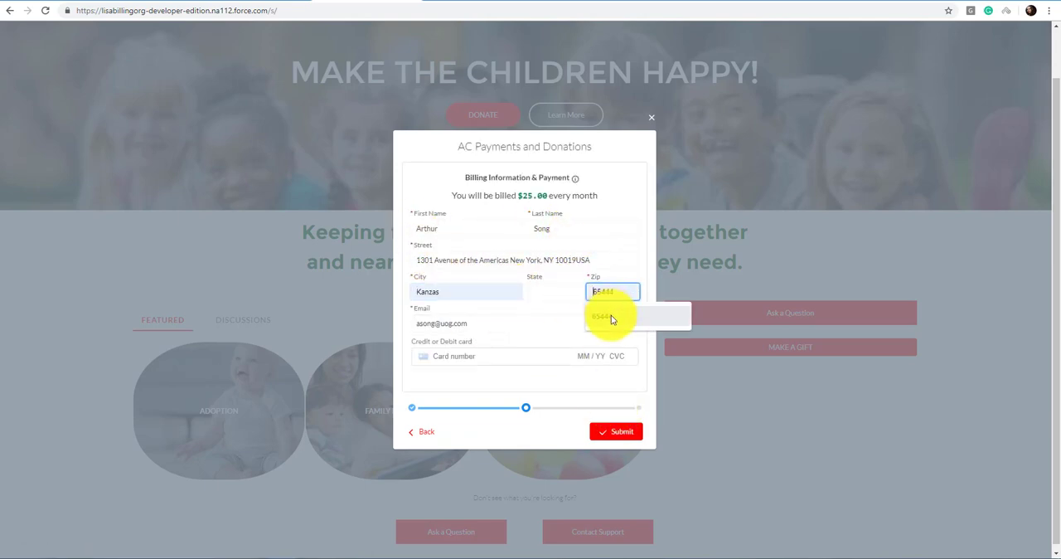
pyautogui.click(611, 315)
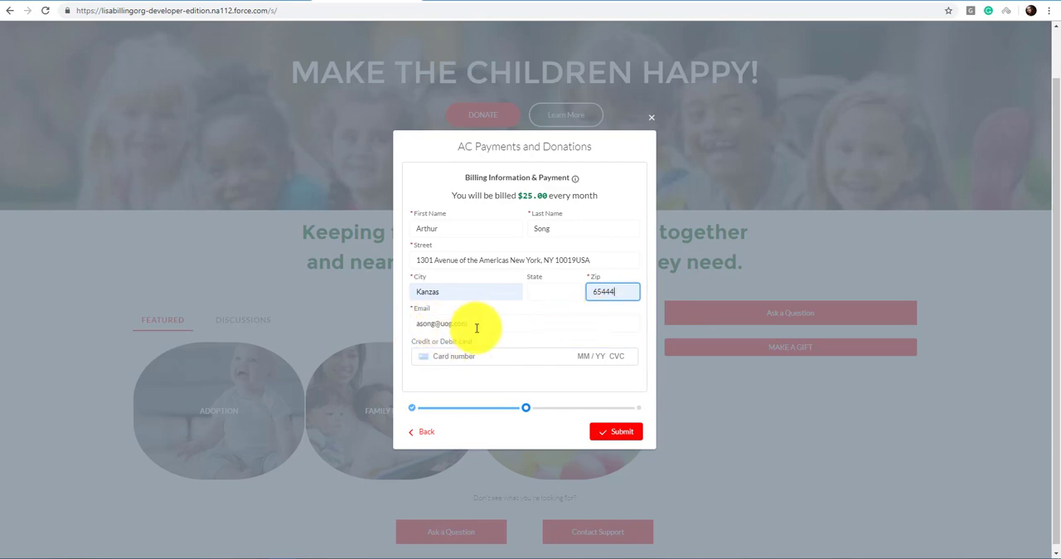
pyautogui.click(471, 355)
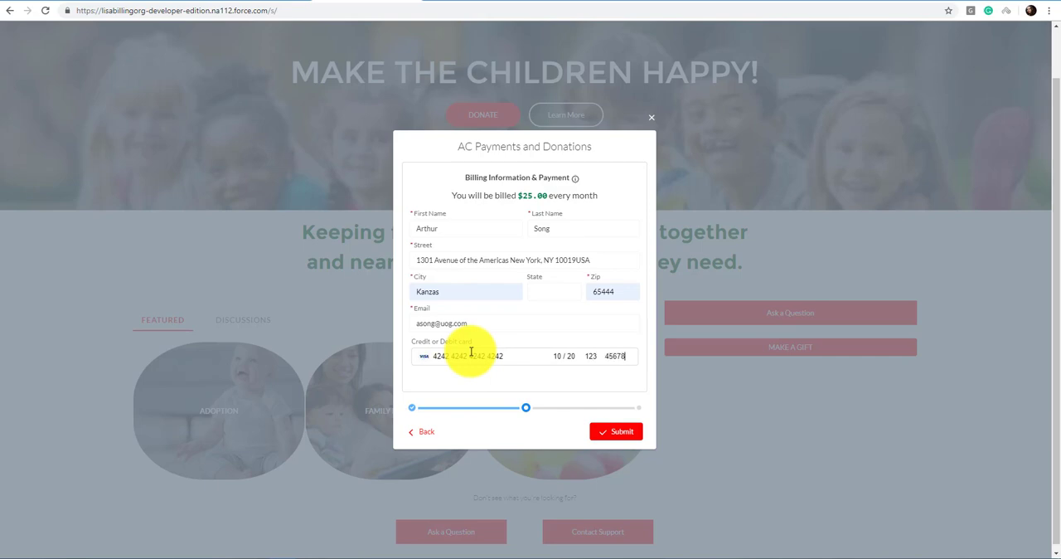
pyautogui.click(618, 435)
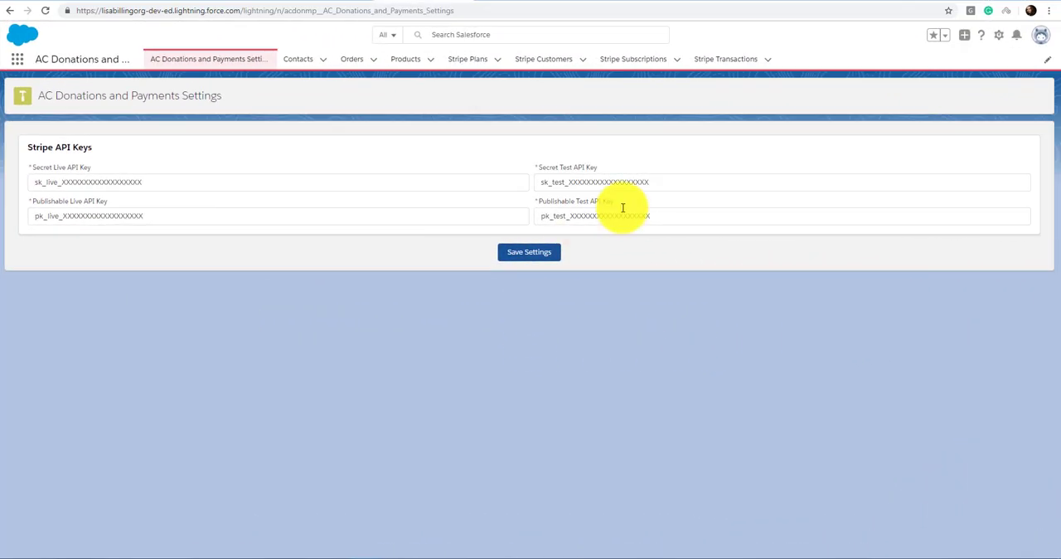
# Step: List all Stripe Transactions in Salesforce and open the Stripe Transaction 0000 record
pyautogui.click(731, 62)
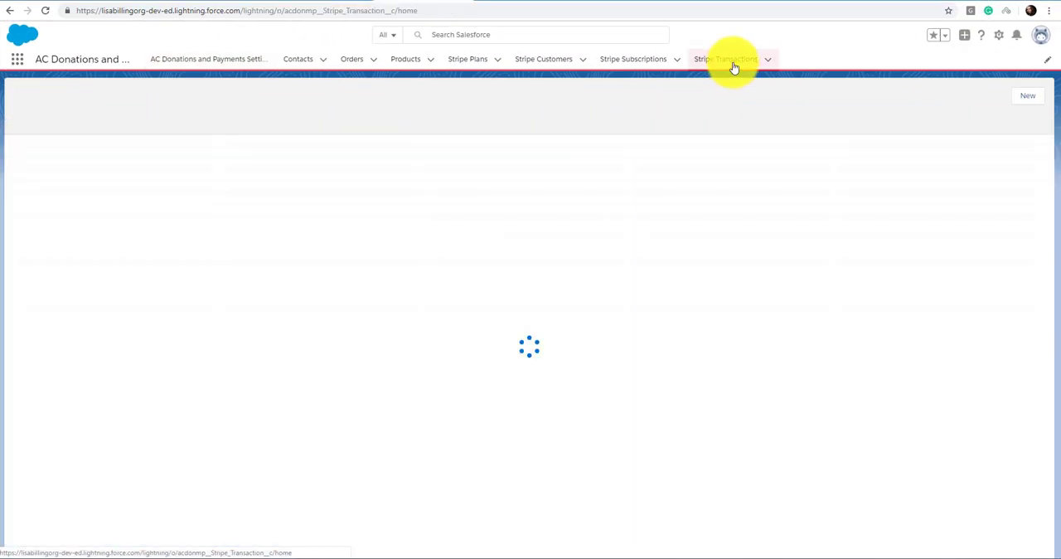
pyautogui.click(93, 100)
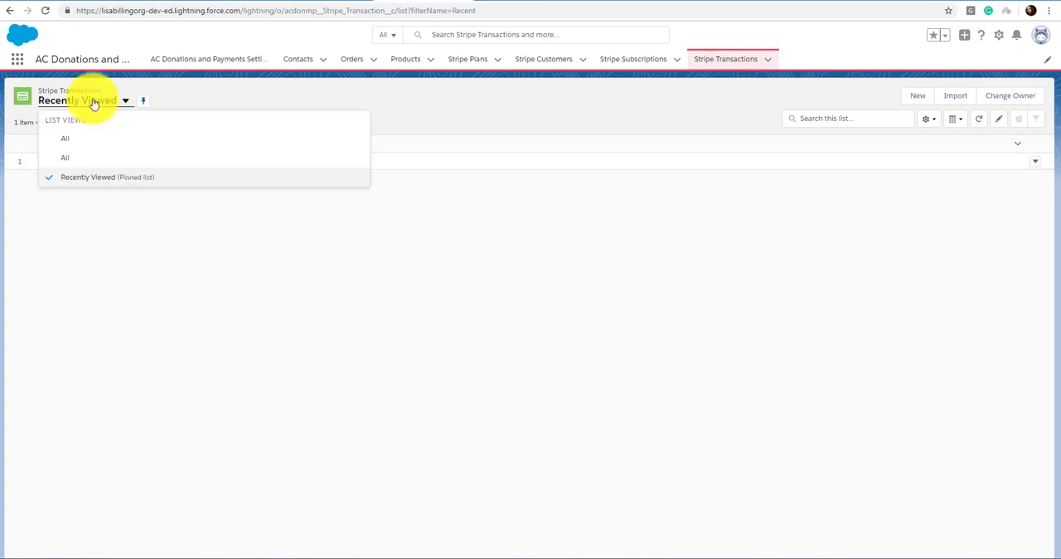
pyautogui.click(91, 141)
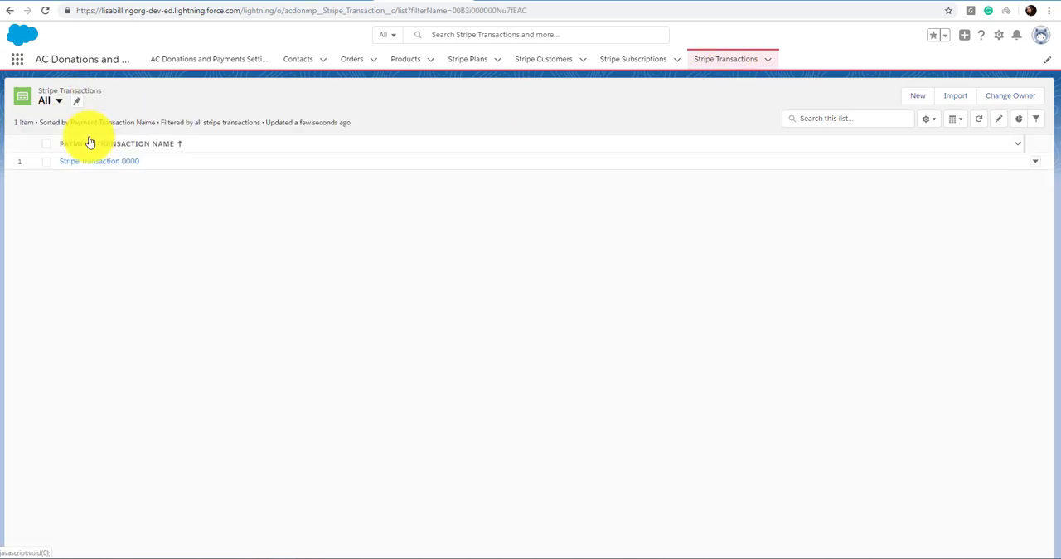
pyautogui.click(101, 166)
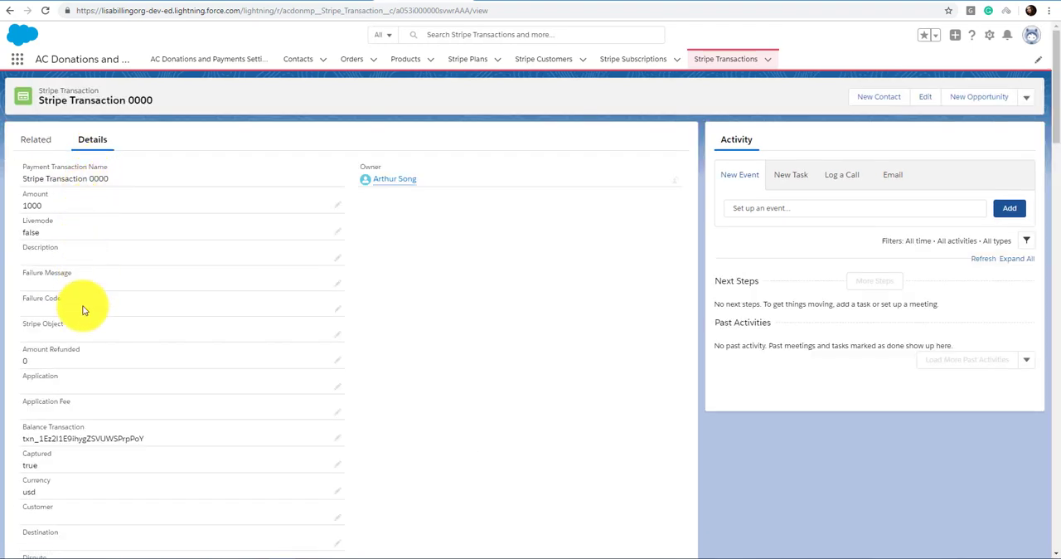
# Step: Examine the transaction's details, including its status, Transaction Outcome, Transaction Source and original response
pyautogui.scroll(-8, 83, 310)
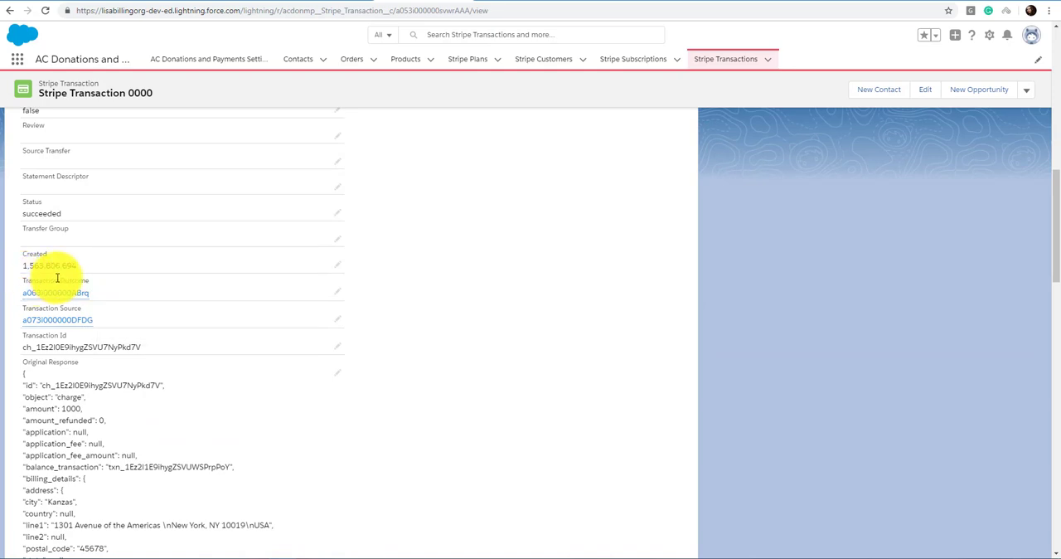
pyautogui.moveTo(66, 297)
pyautogui.moveTo(66, 329)
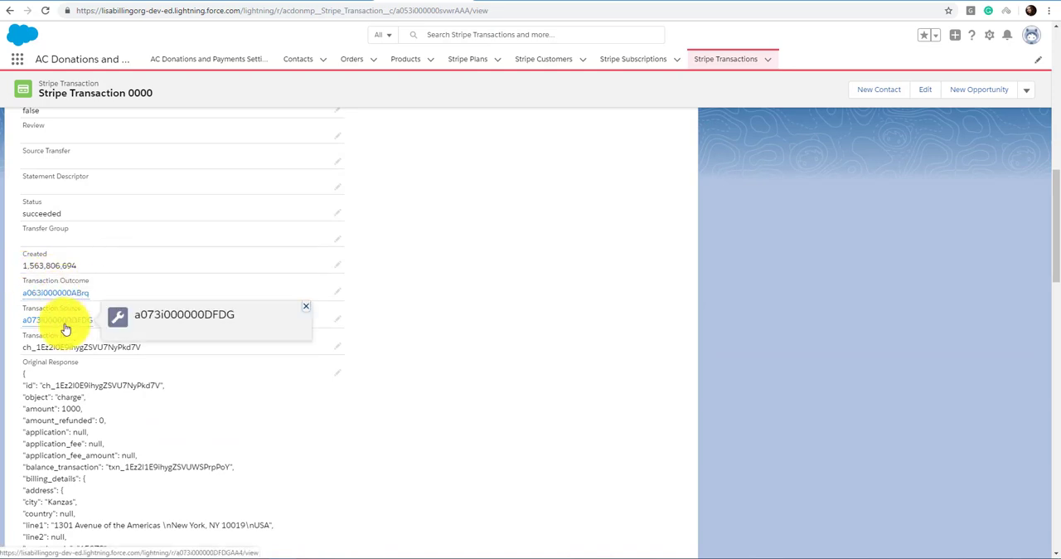
pyautogui.scroll(10, 108, 318)
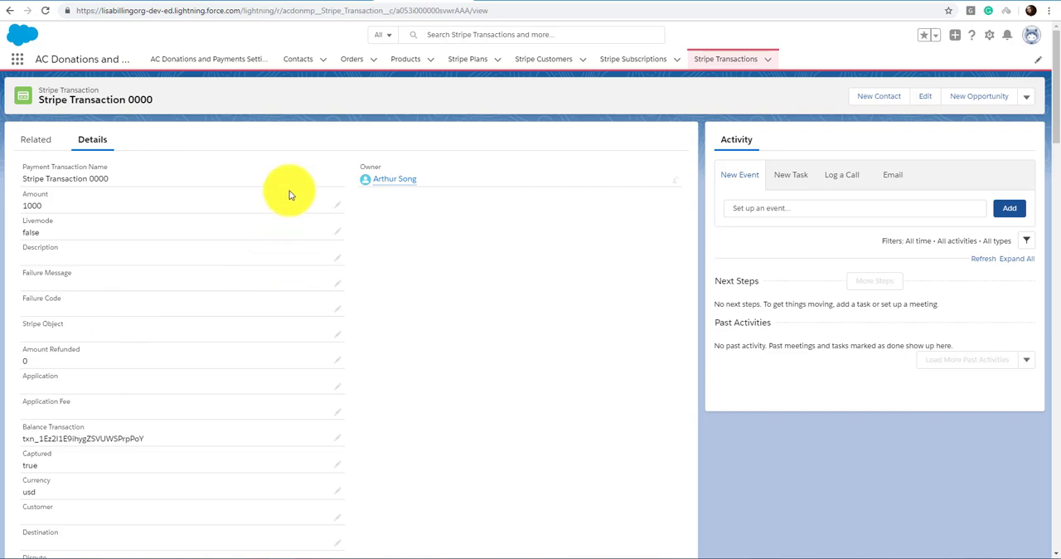
# Step: List all Orders, open the order for United Oil & Gas Corp. and view its details
pyautogui.click(355, 65)
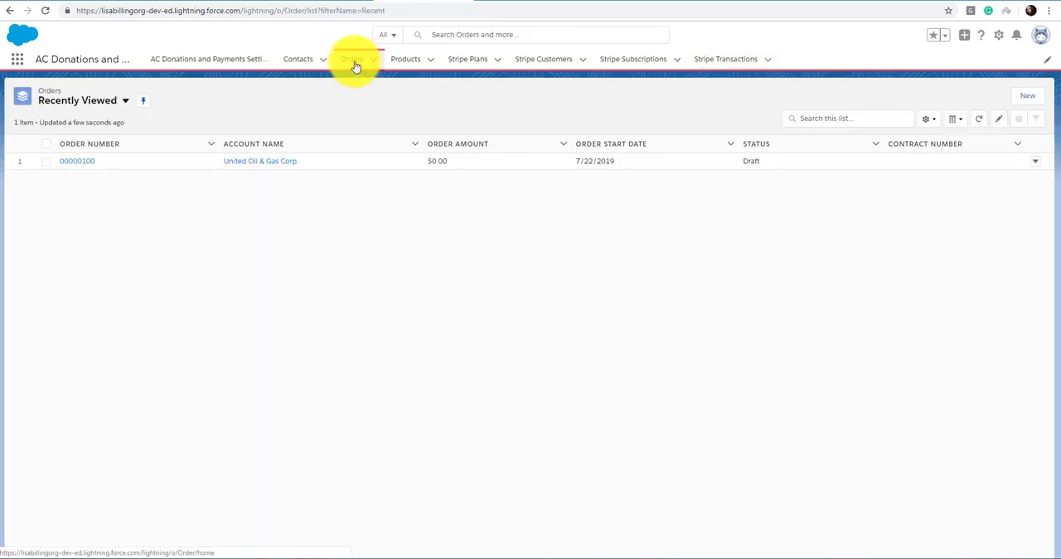
pyautogui.click(93, 108)
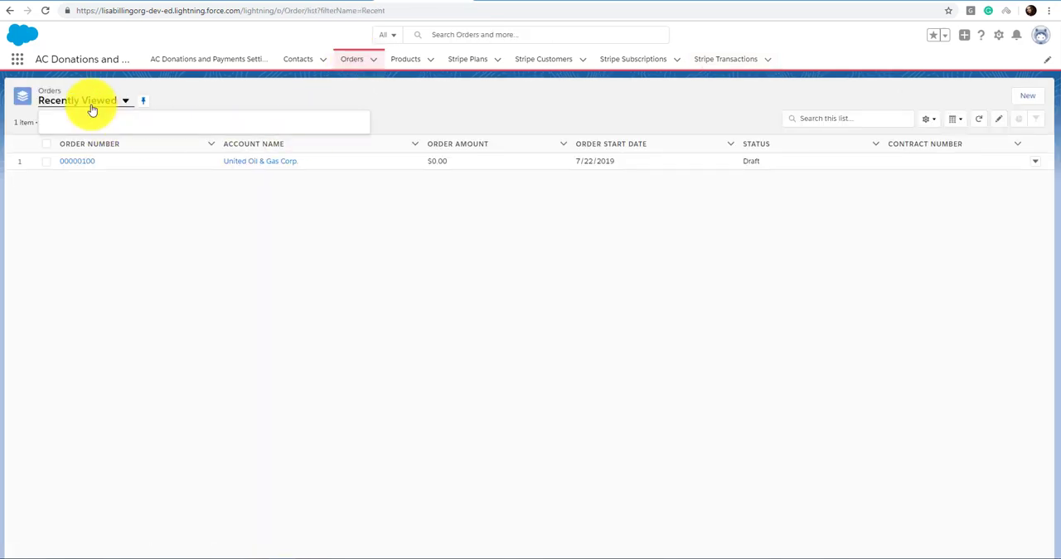
pyautogui.click(77, 174)
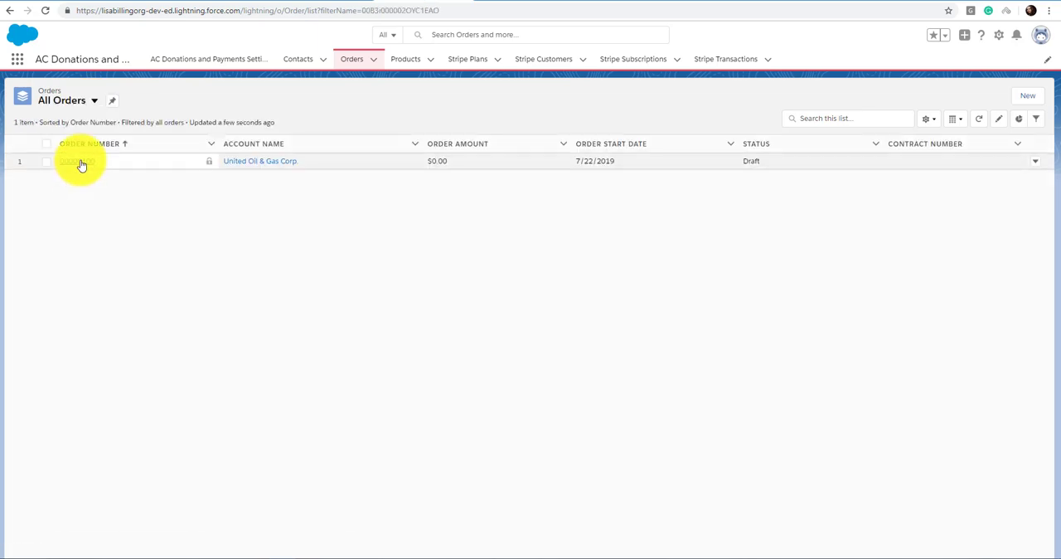
pyautogui.click(78, 163)
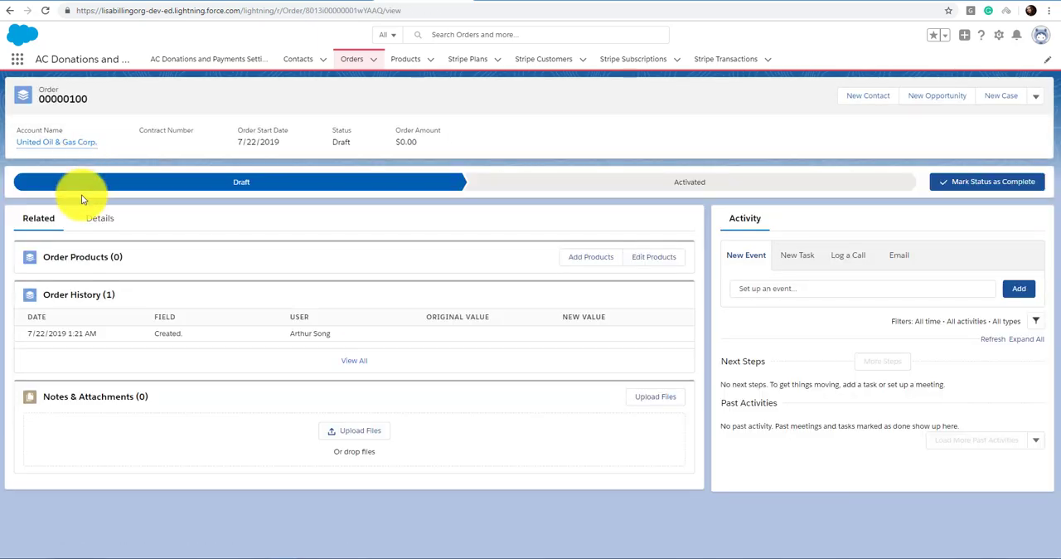
pyautogui.click(96, 222)
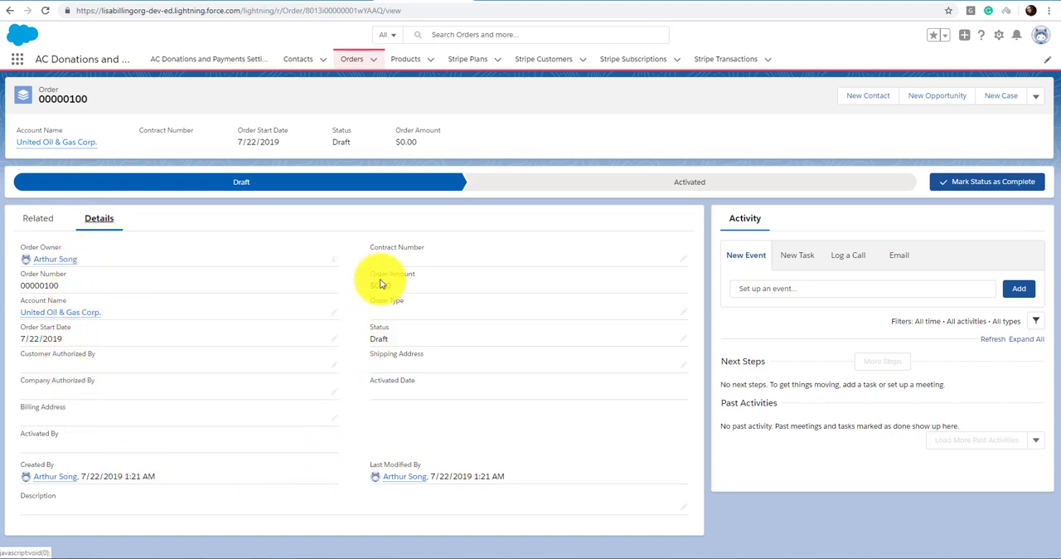
# Step: Open both recently viewed Stripe Customer records one after the other and check the owner of each
pyautogui.click(528, 59)
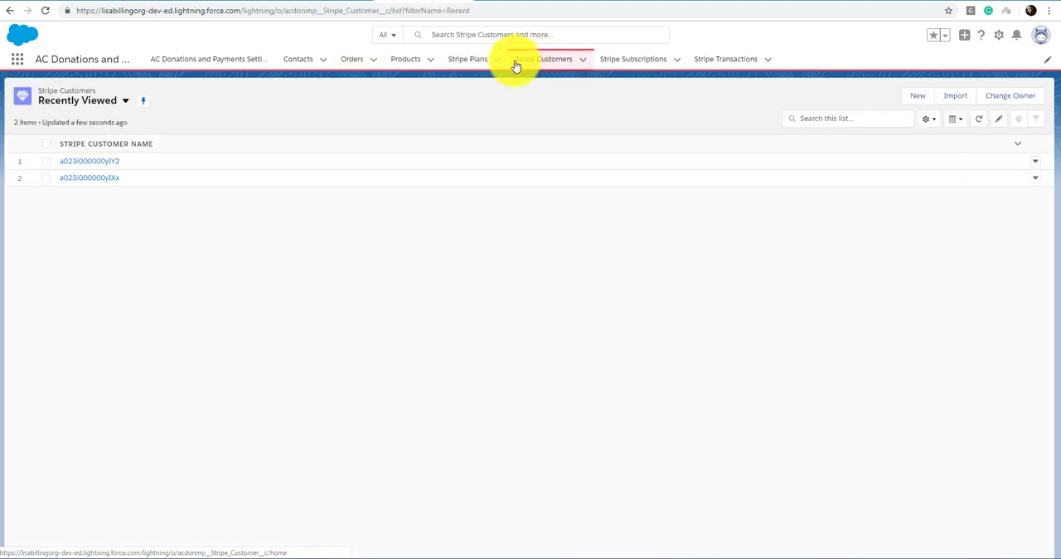
pyautogui.click(80, 163)
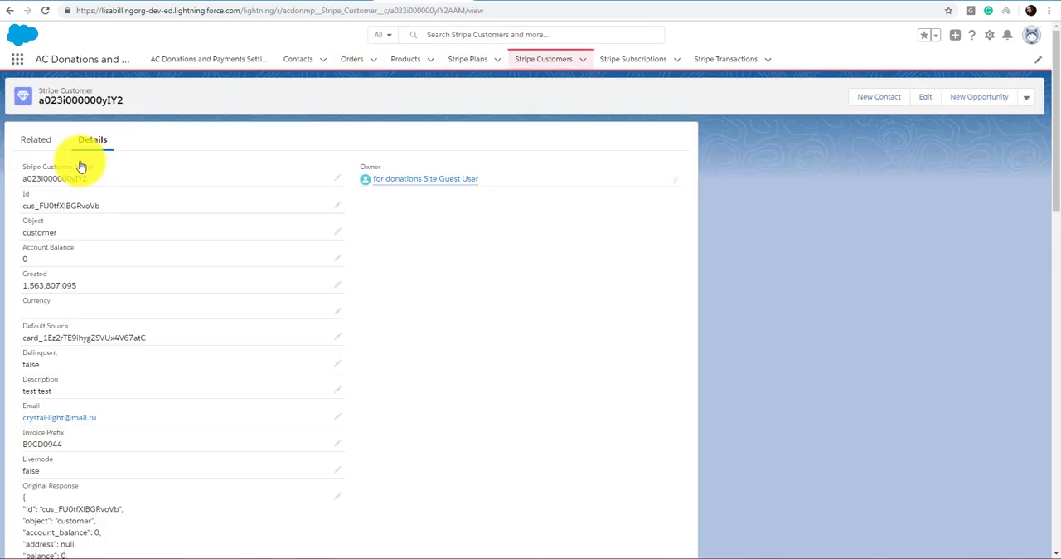
pyautogui.moveTo(471, 188)
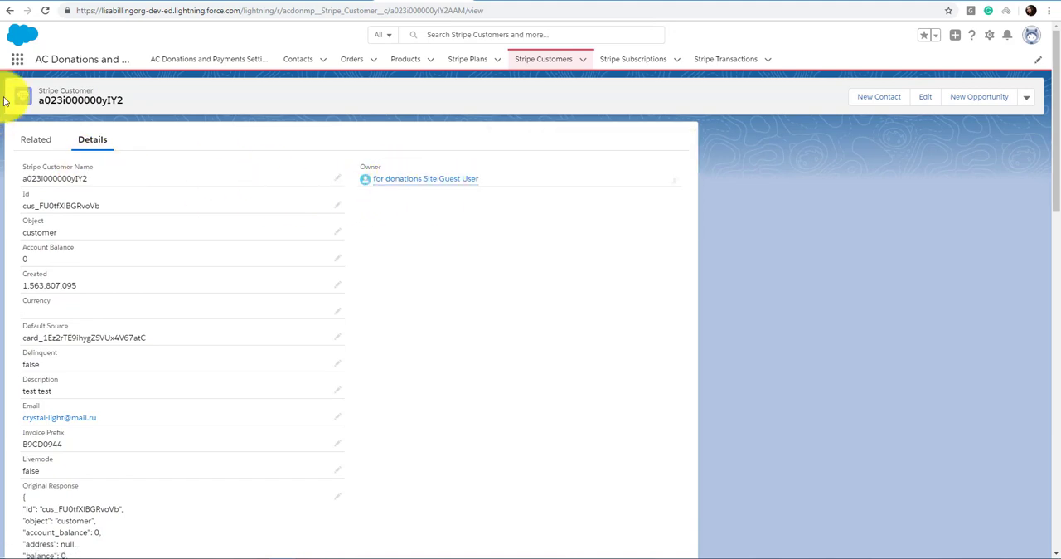
pyautogui.click(12, 11)
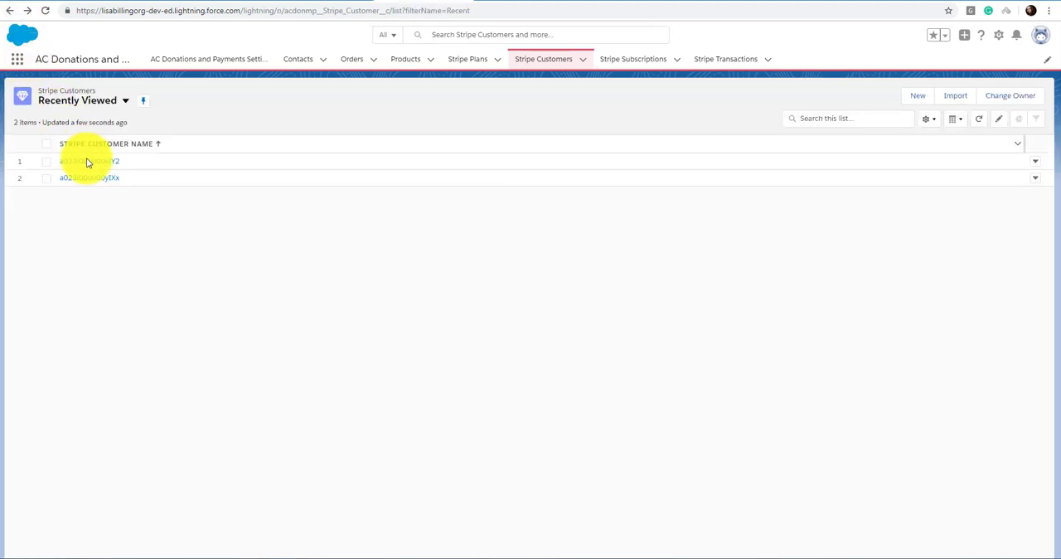
pyautogui.click(88, 178)
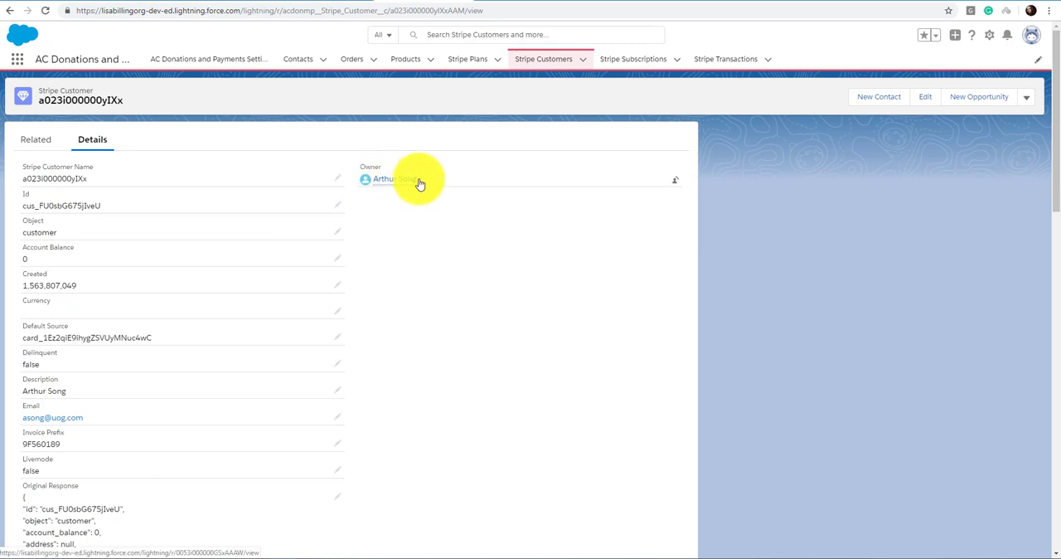
# Step: Open the first recently viewed Stripe Subscription and review its details, including status, customer contact and original response
pyautogui.click(613, 63)
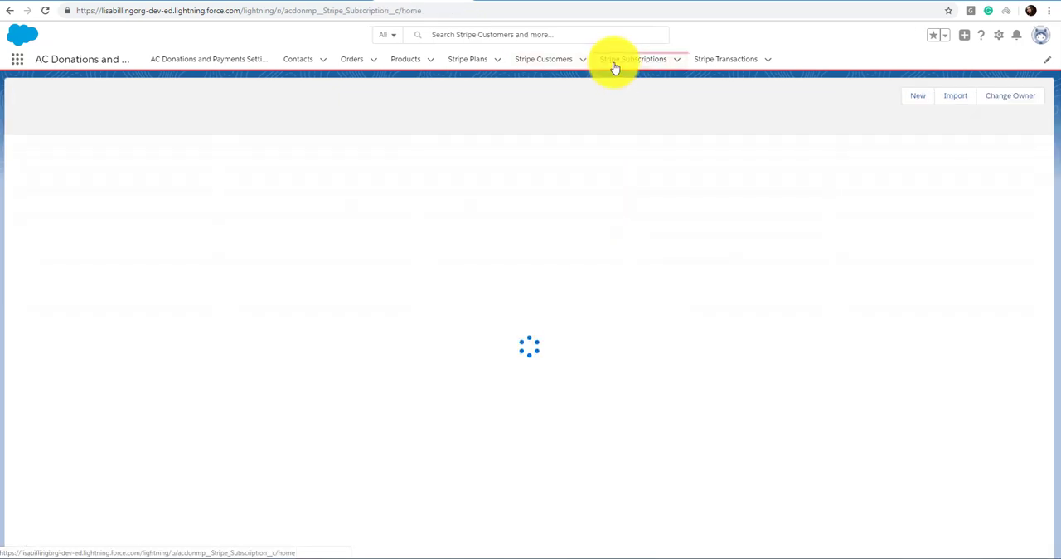
pyautogui.click(89, 162)
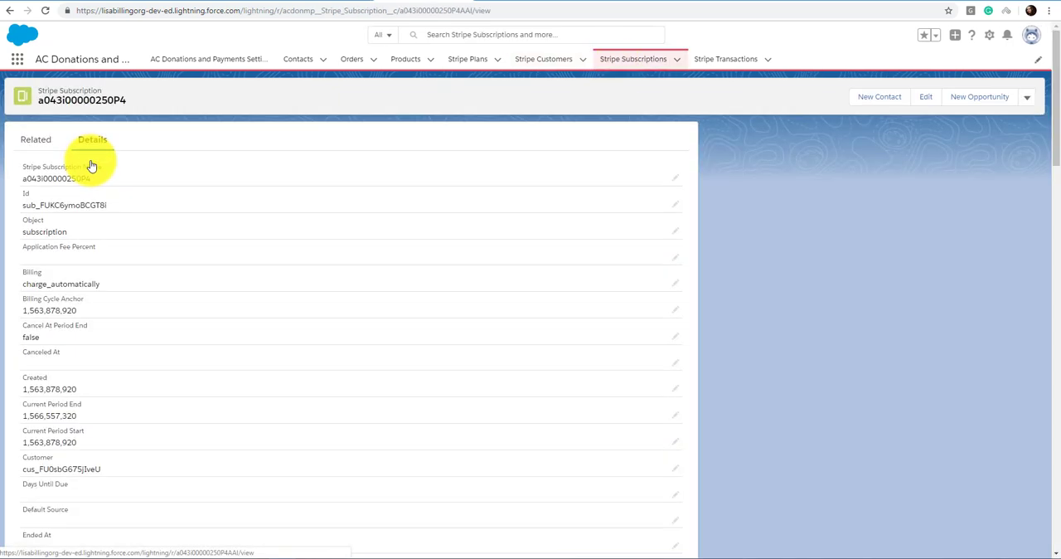
pyautogui.scroll(-8, 115, 272)
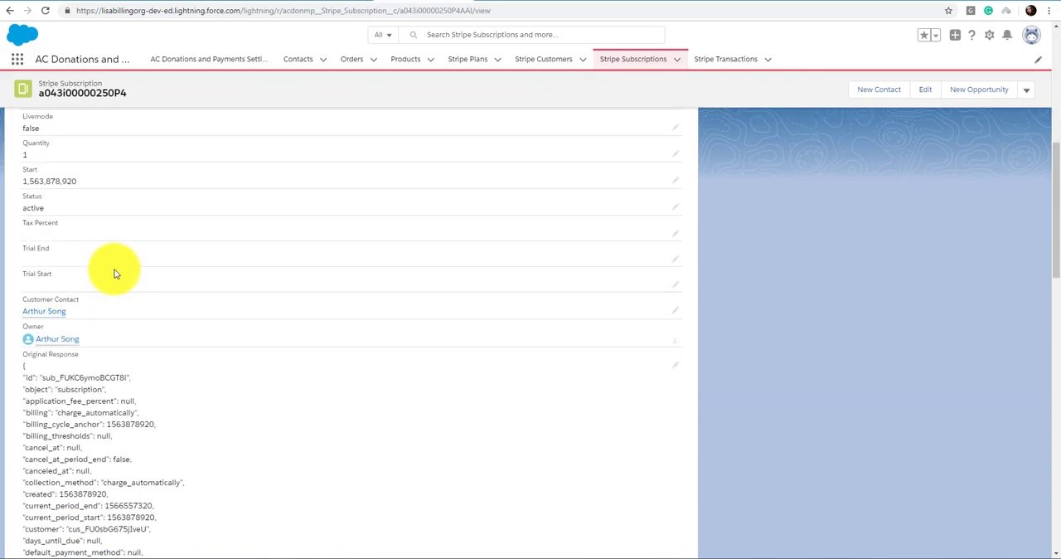
pyautogui.scroll(3, 115, 273)
pyautogui.scroll(5, 115, 272)
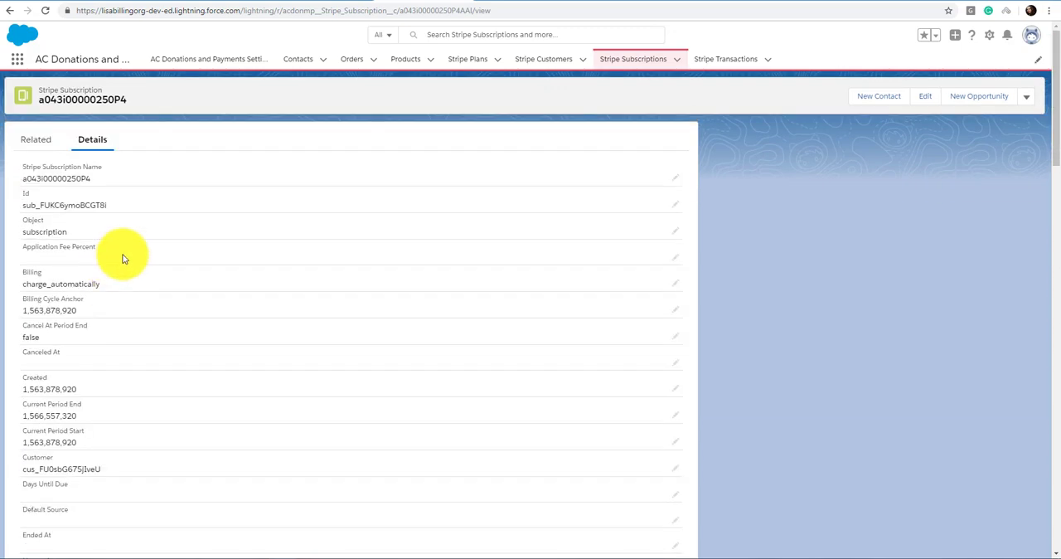